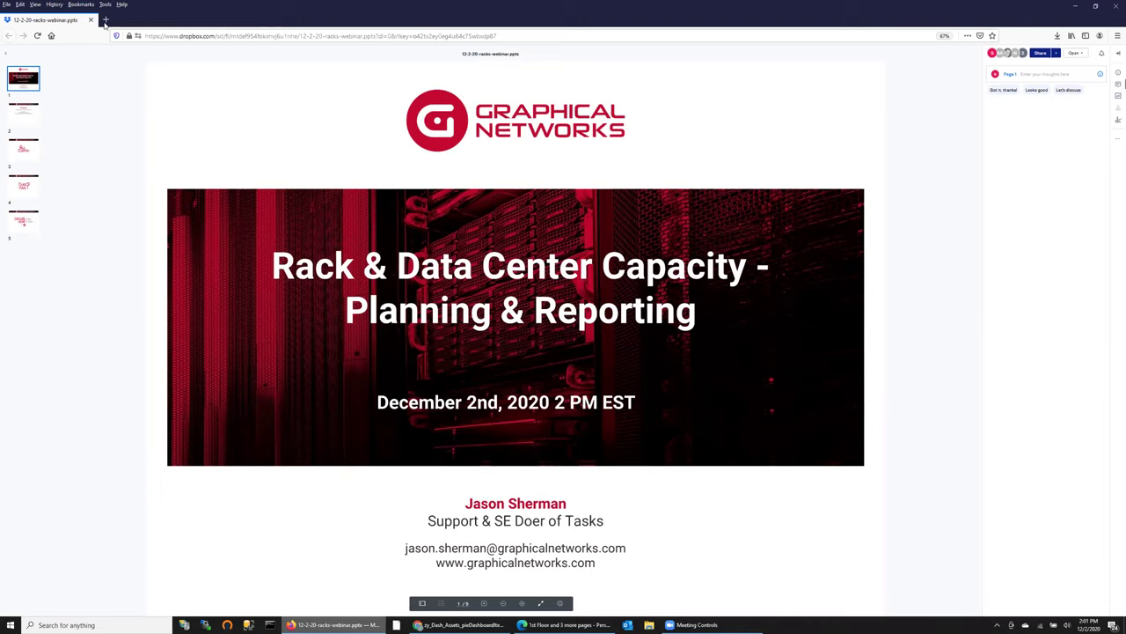
Visit netterrain.com in a new browser tab, look over its home page and close the tab again.
key("ctrl+t")
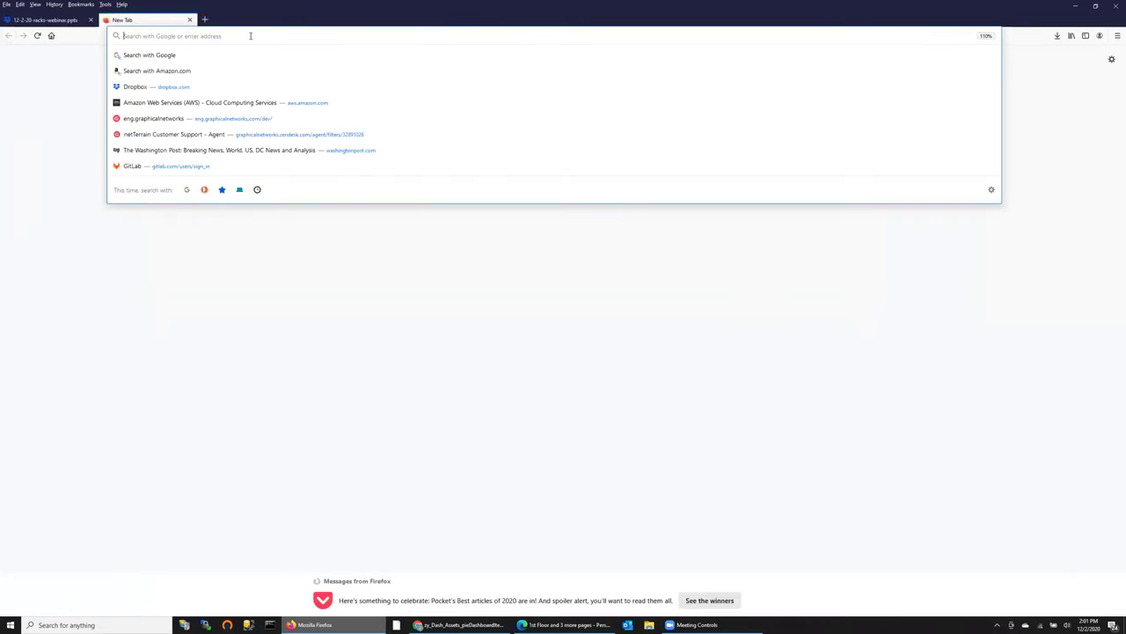
type("netterrain")
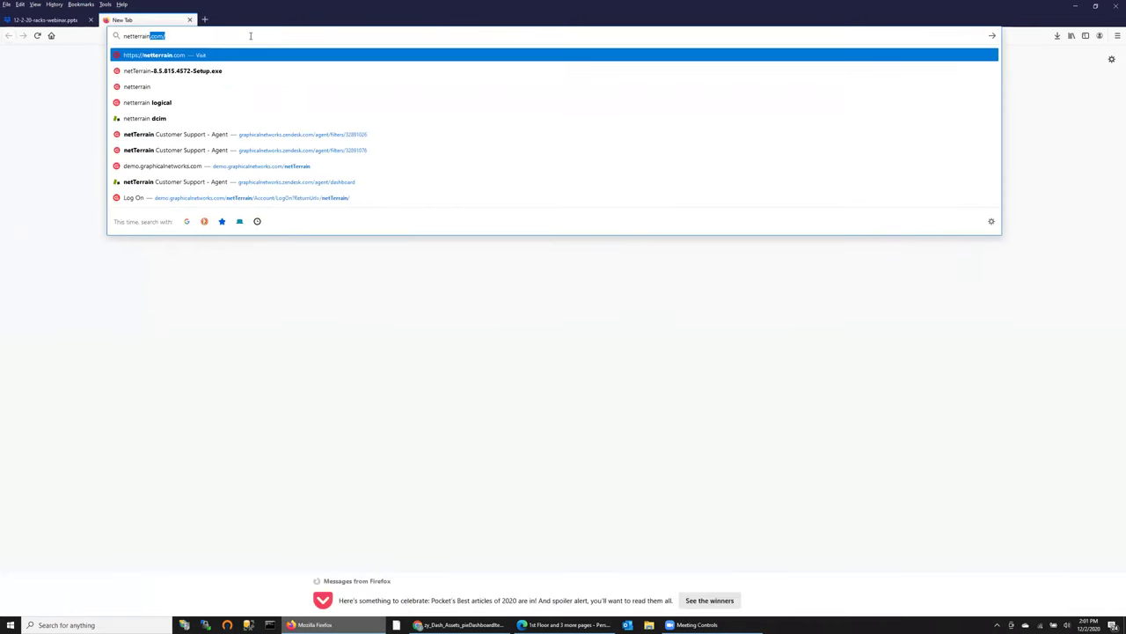
type(".com")
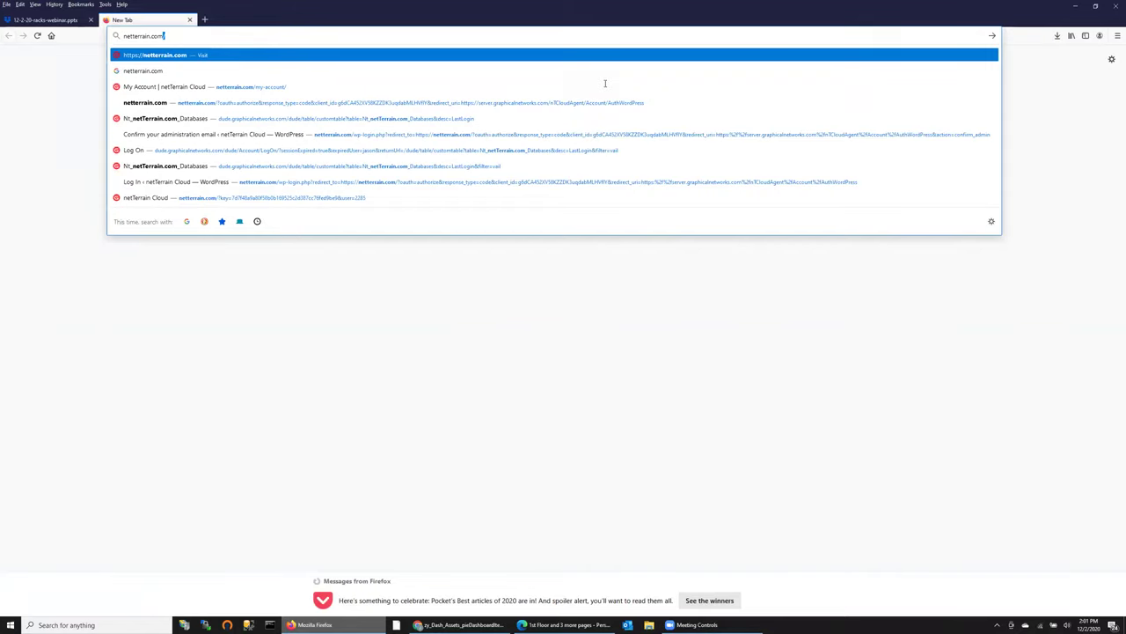
key("Return")
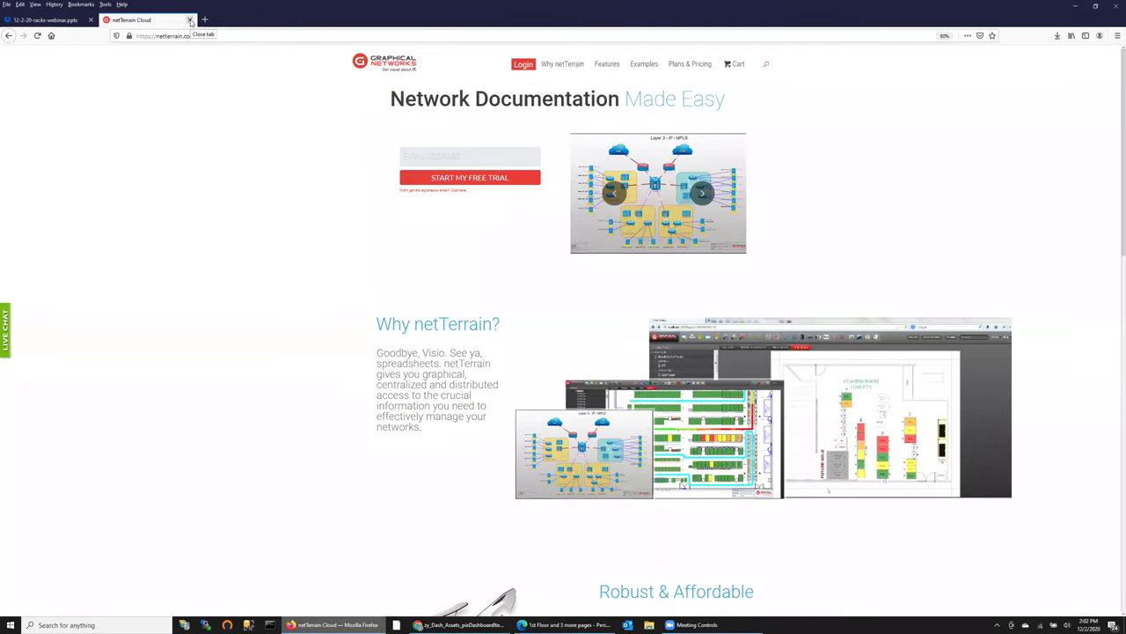
key("ctrl+w")
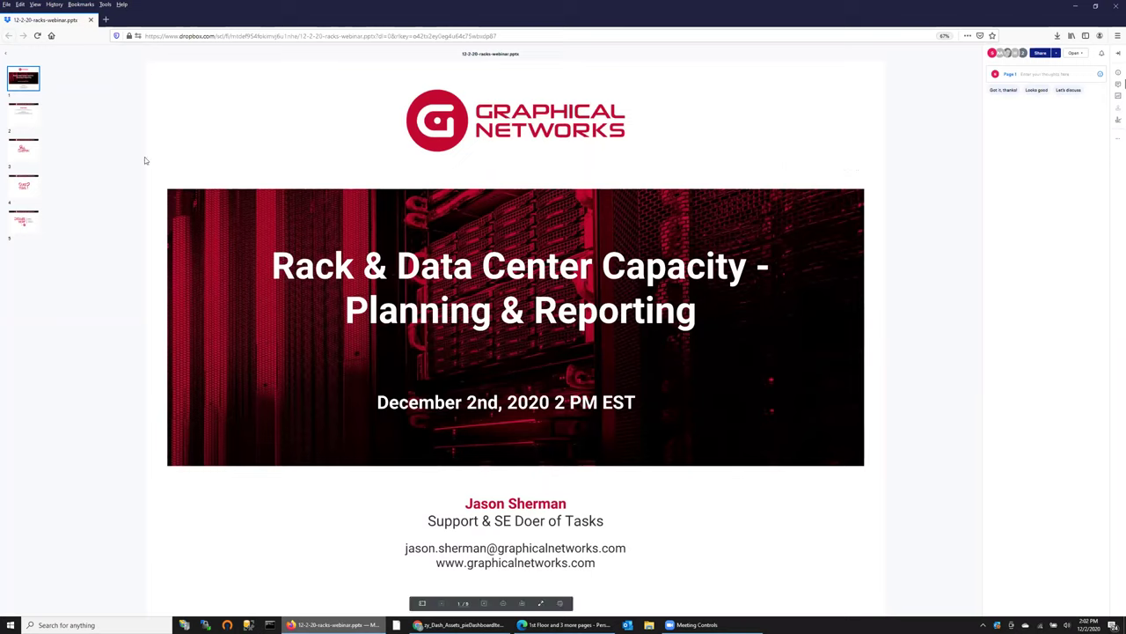
Advance the webinar slides to the Overview slide and on to the Poll Question slide.
left_click(34, 130)
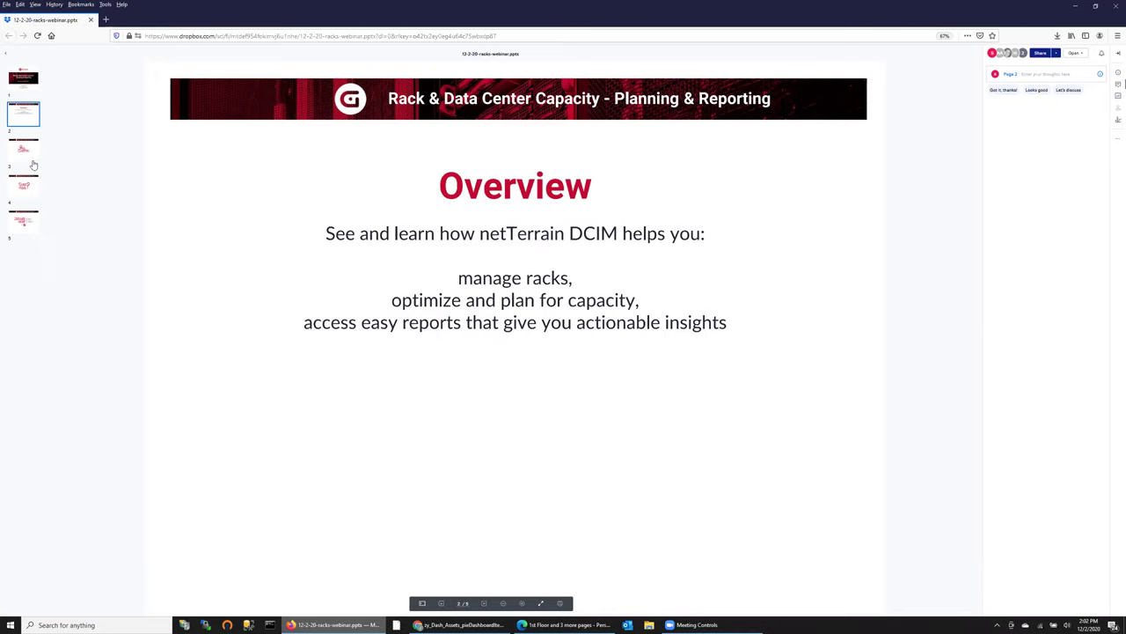
key("Right")
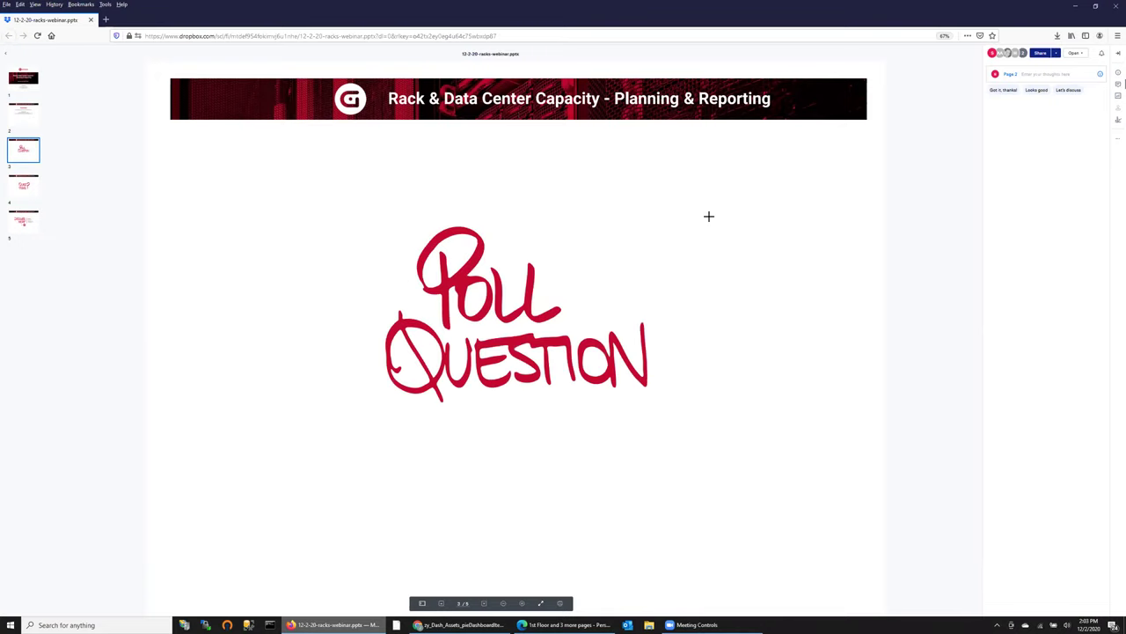
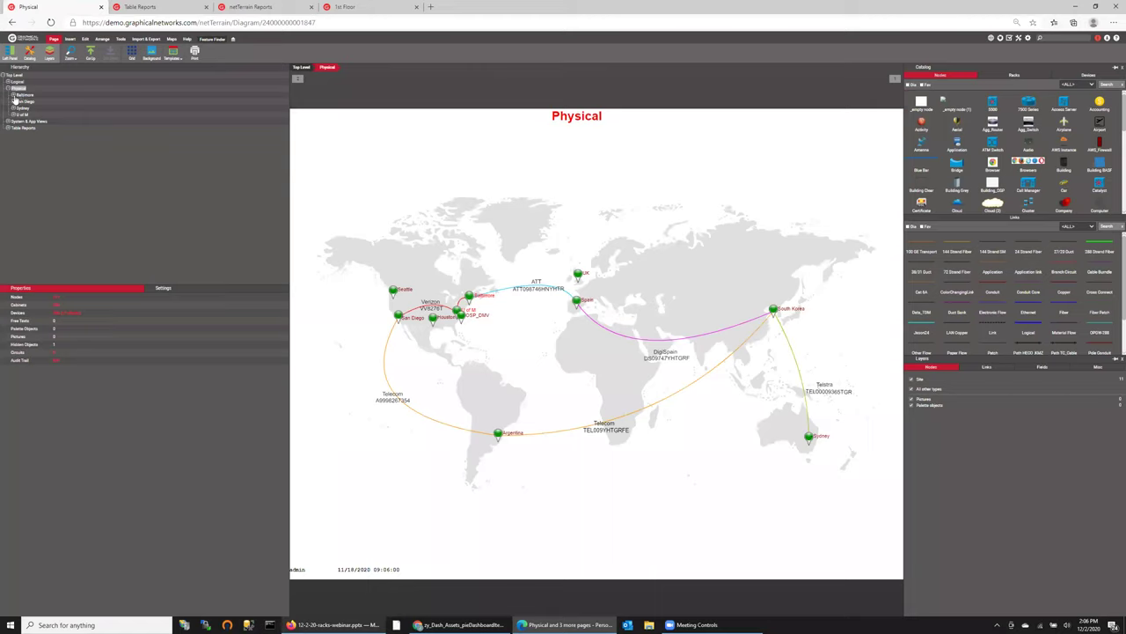
In the Edge window with netTerrain, expand Baltimore under Physical in the hierarchy and open the 1st Floor diagram.
left_click(13, 95)
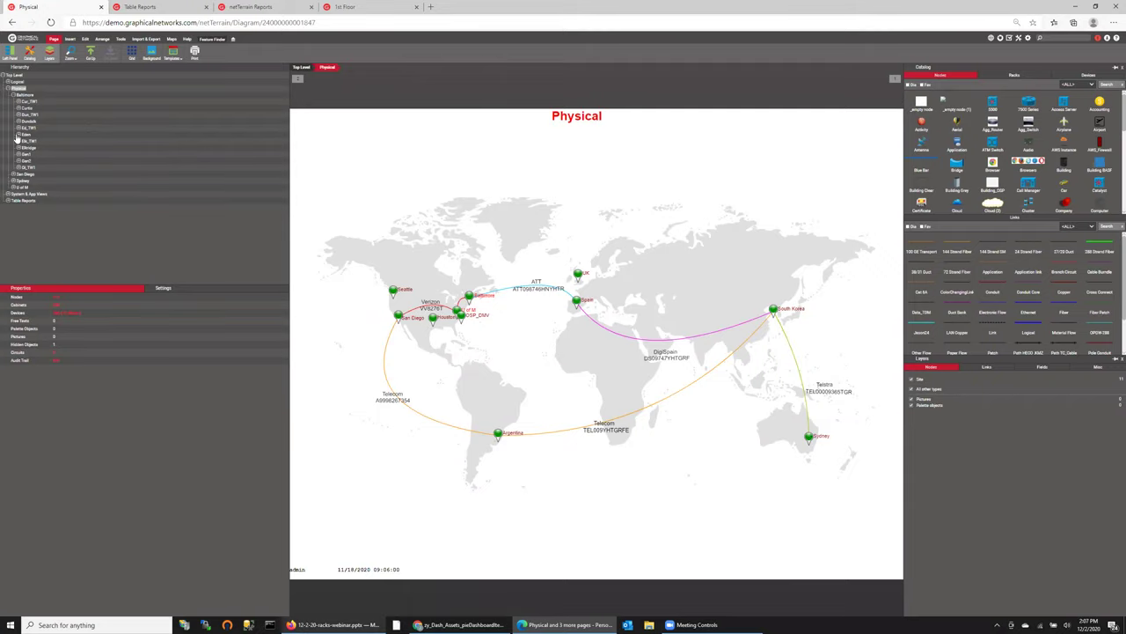
double_click(40, 152)
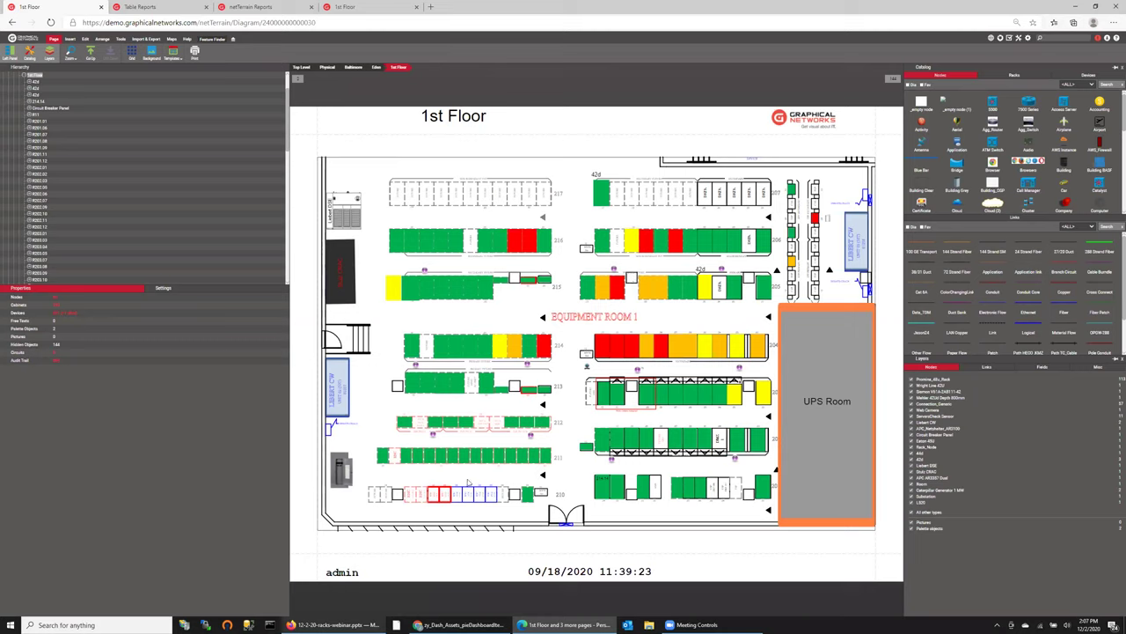
Switch to the Chrome window and examine the cabinet rows A to J on the 3rd floor diagram.
left_click(471, 624)
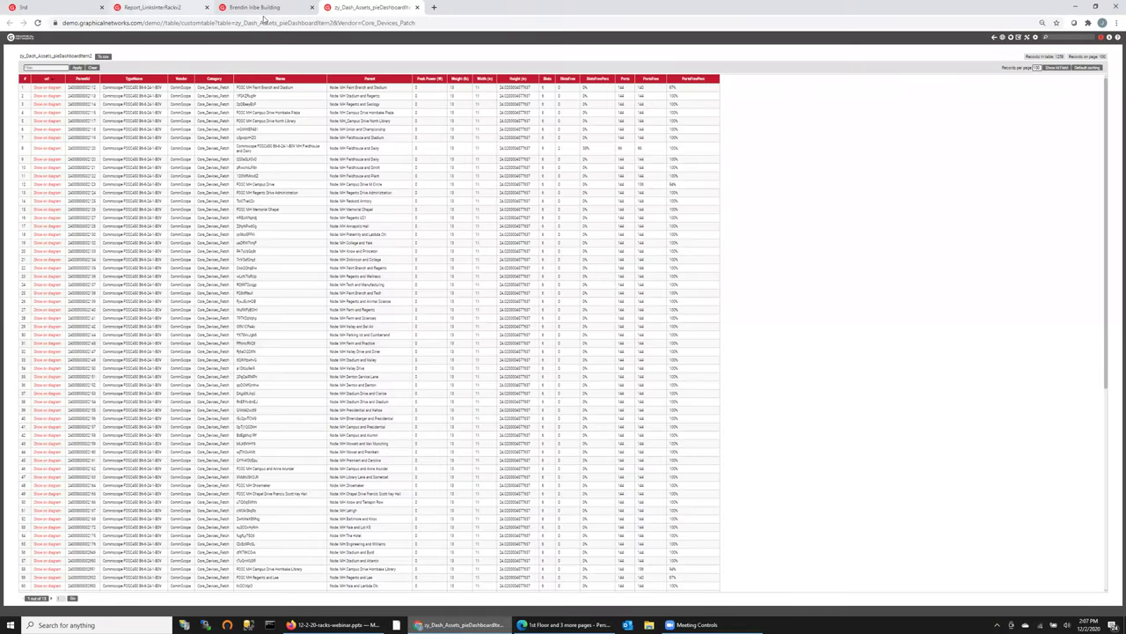
key("ctrl+1")
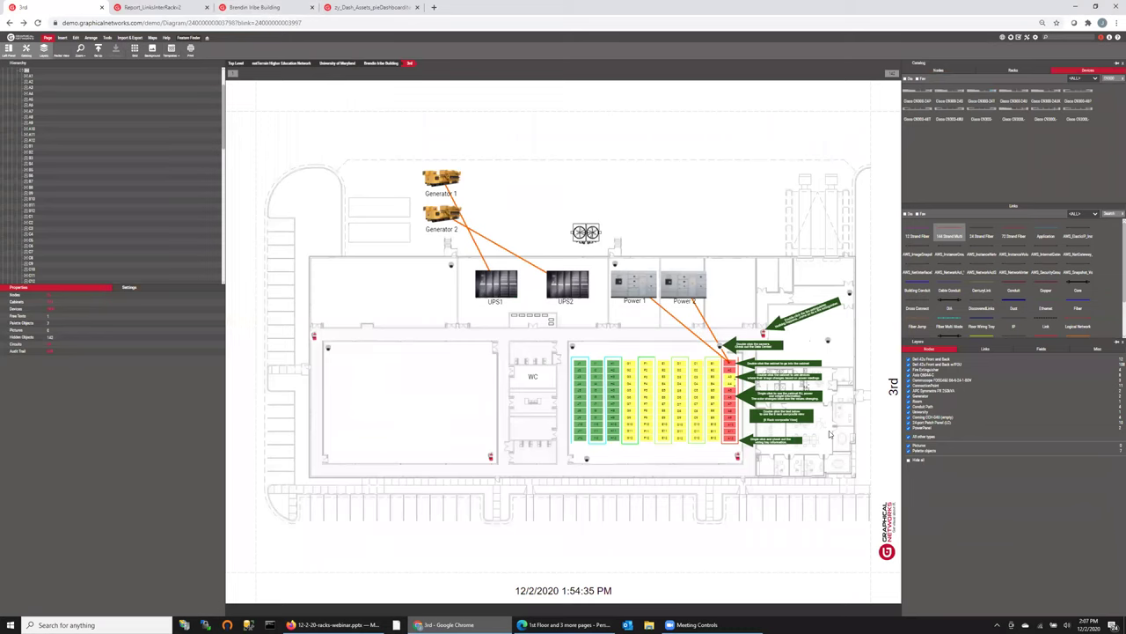
scroll(393, 428, "up", 3)
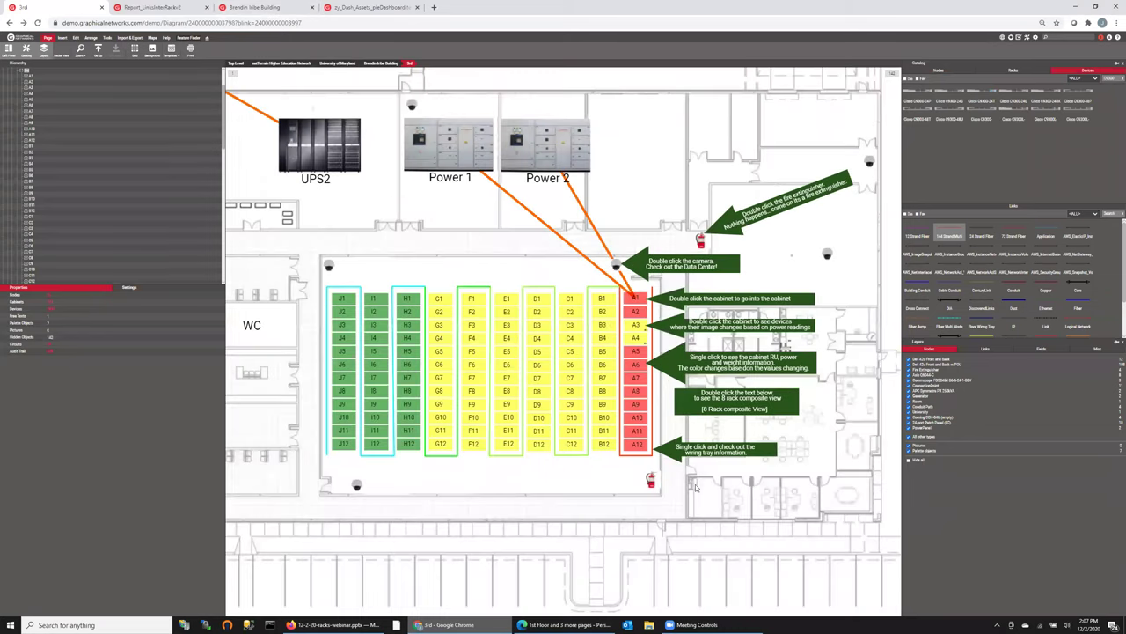
scroll(669, 495, "up", 2)
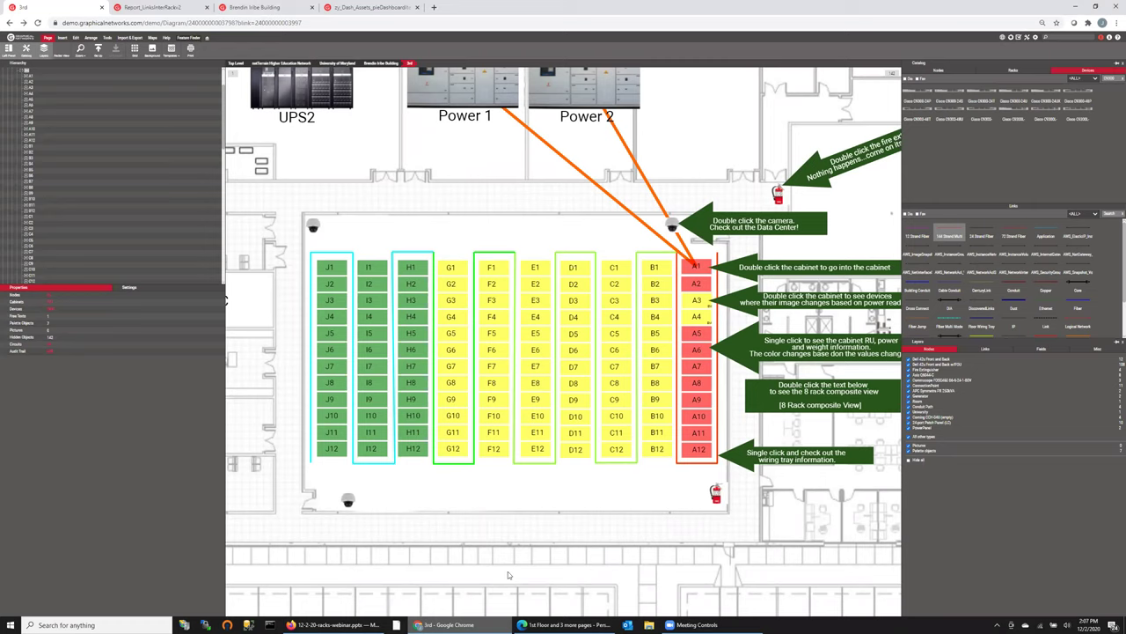
Switch back to the Edge window and examine the colour-coded racks around Equipment Room 1 on the 1st Floor diagram.
left_click(565, 623)
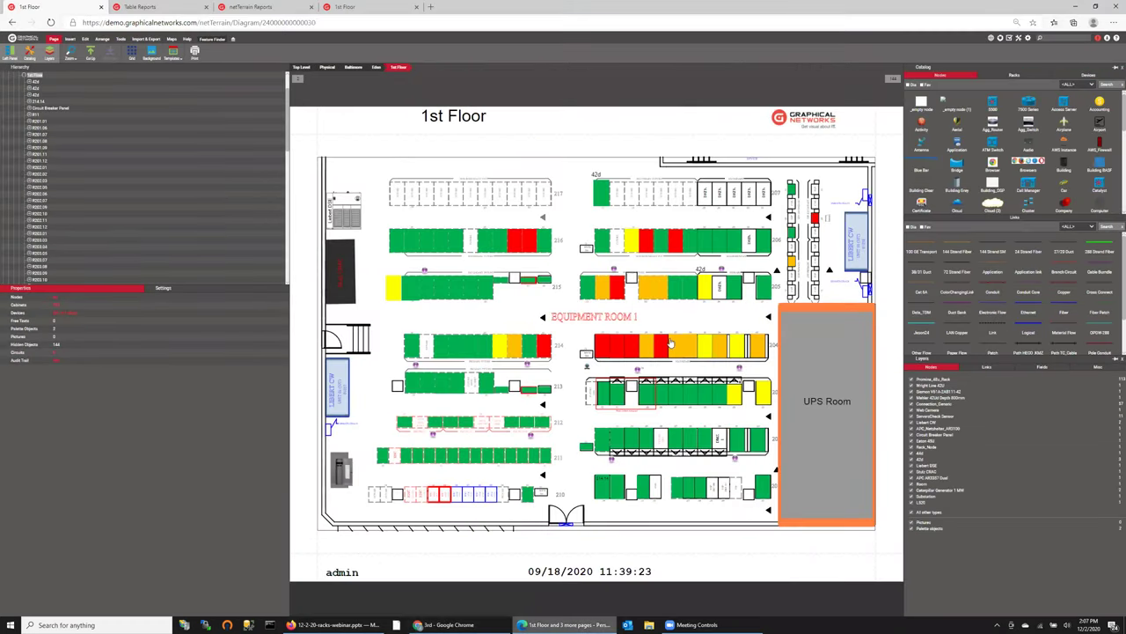
scroll(671, 344, "up", 3)
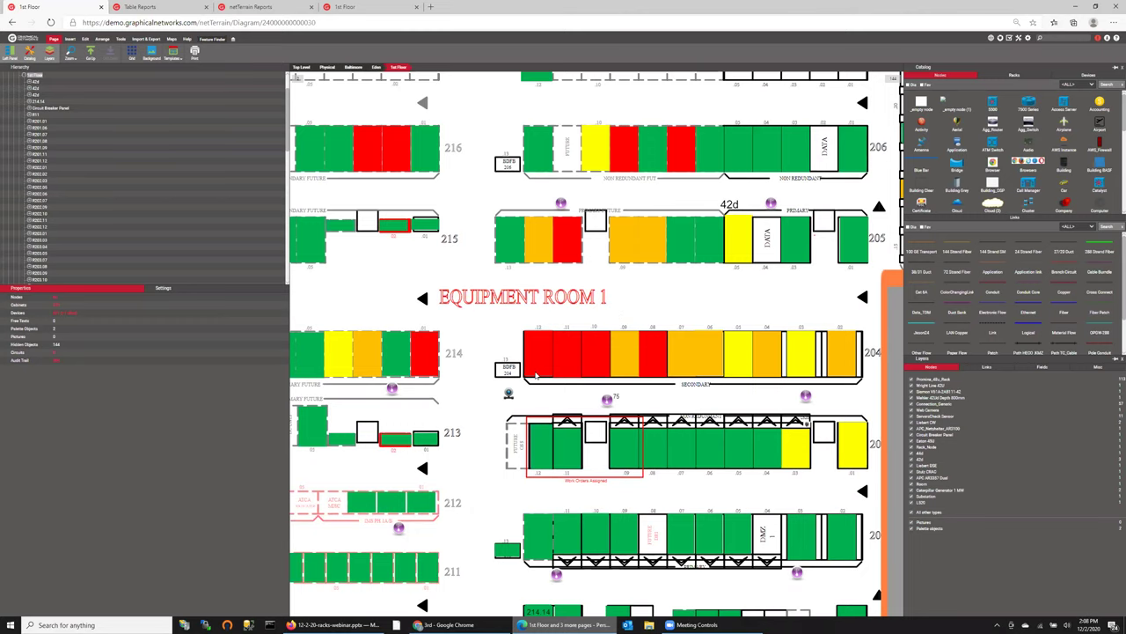
scroll(536, 375, "down", 5)
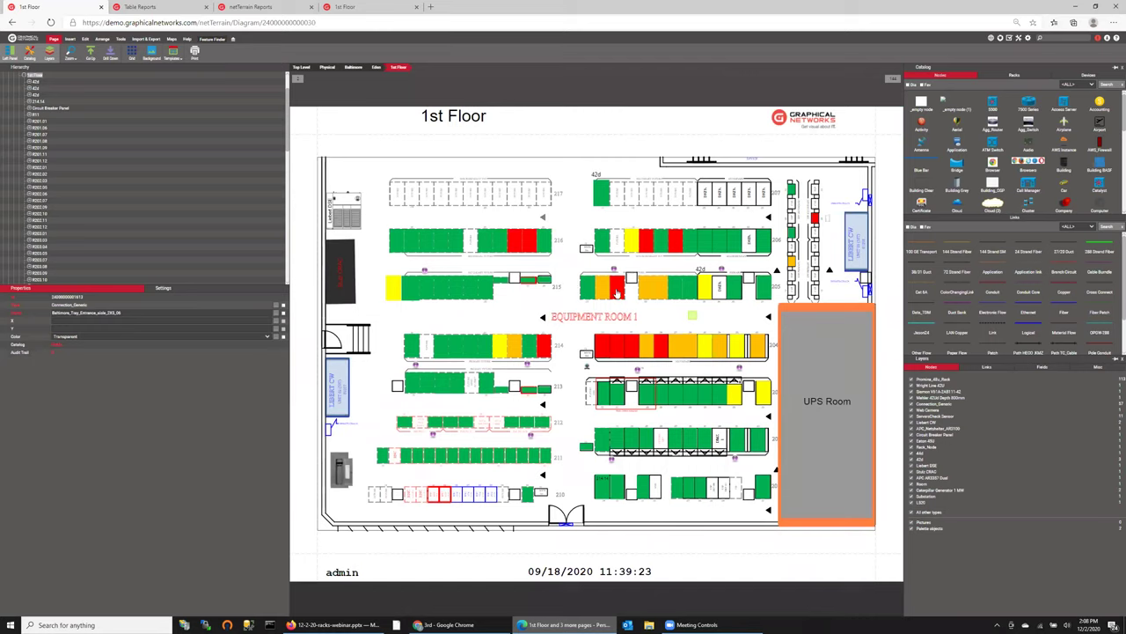
Return to the 3rd floor diagram in Chrome and show its settings with the rack colouring options for used RUs, power and weight.
left_click(480, 624)
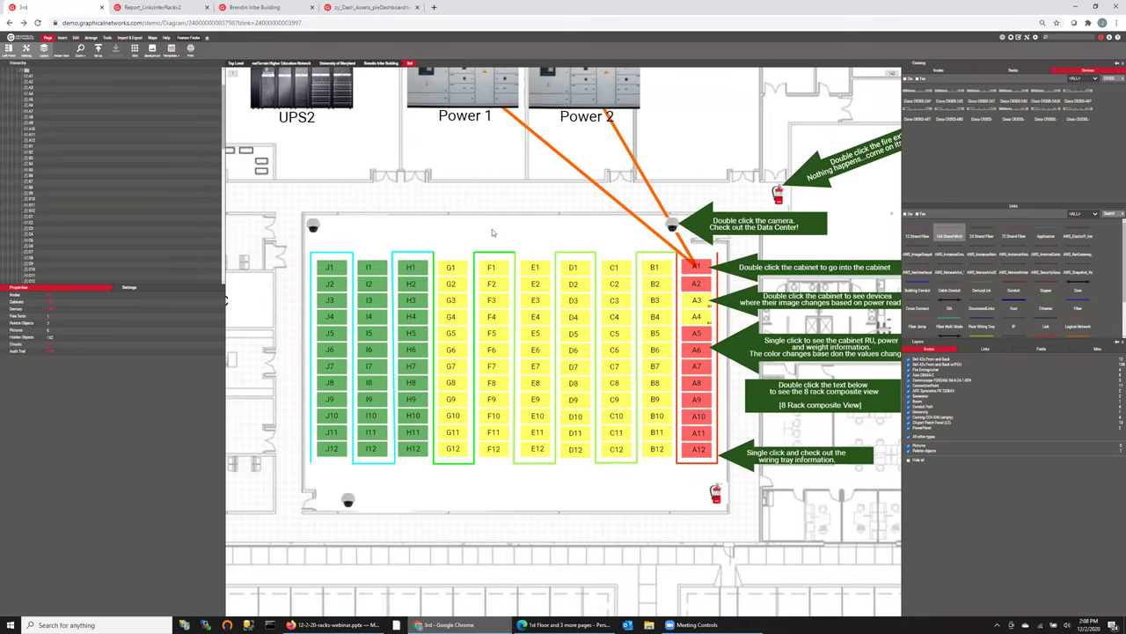
scroll(492, 229, "up", 1)
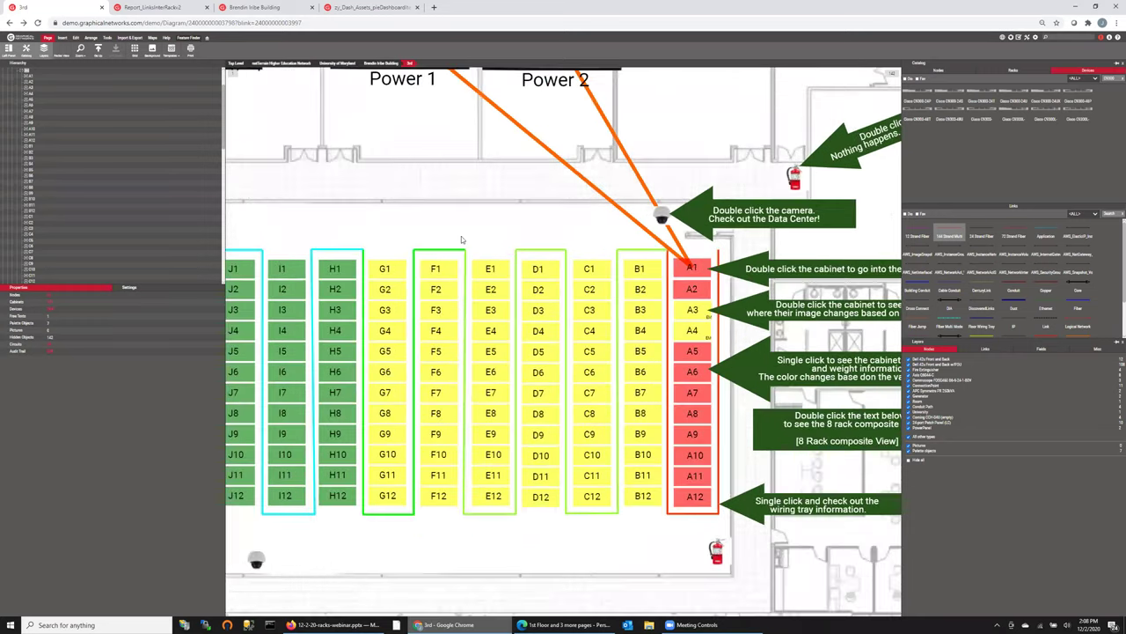
left_click(132, 290)
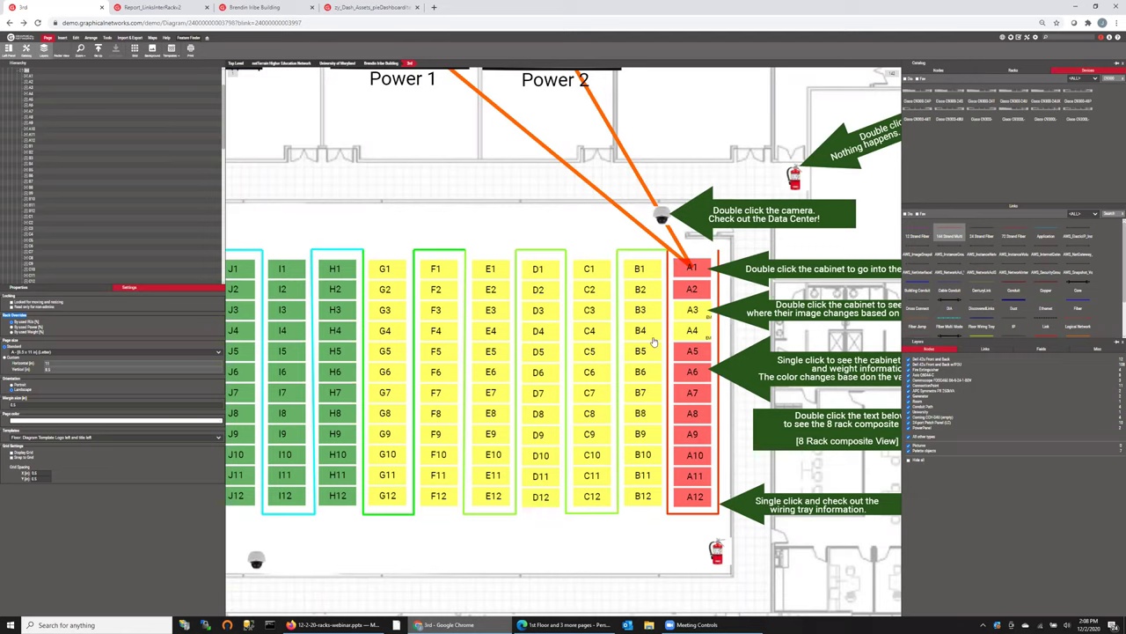
Review the properties of cabinet A1, including its rack unit, power and weight fields, and clear the selection.
left_click(702, 276)
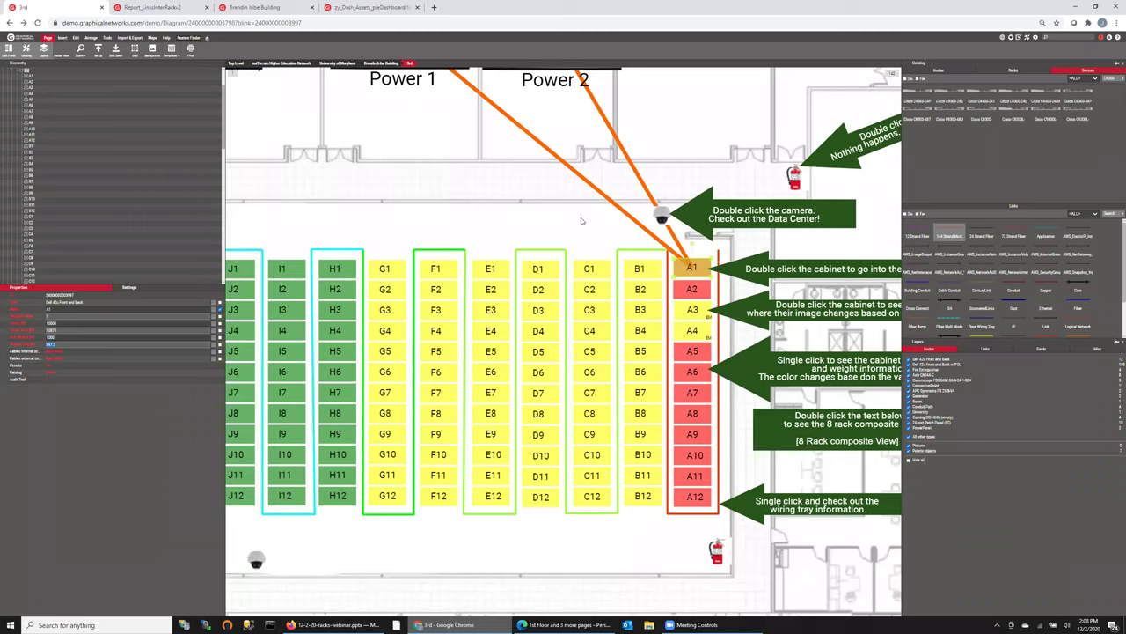
left_click(669, 295)
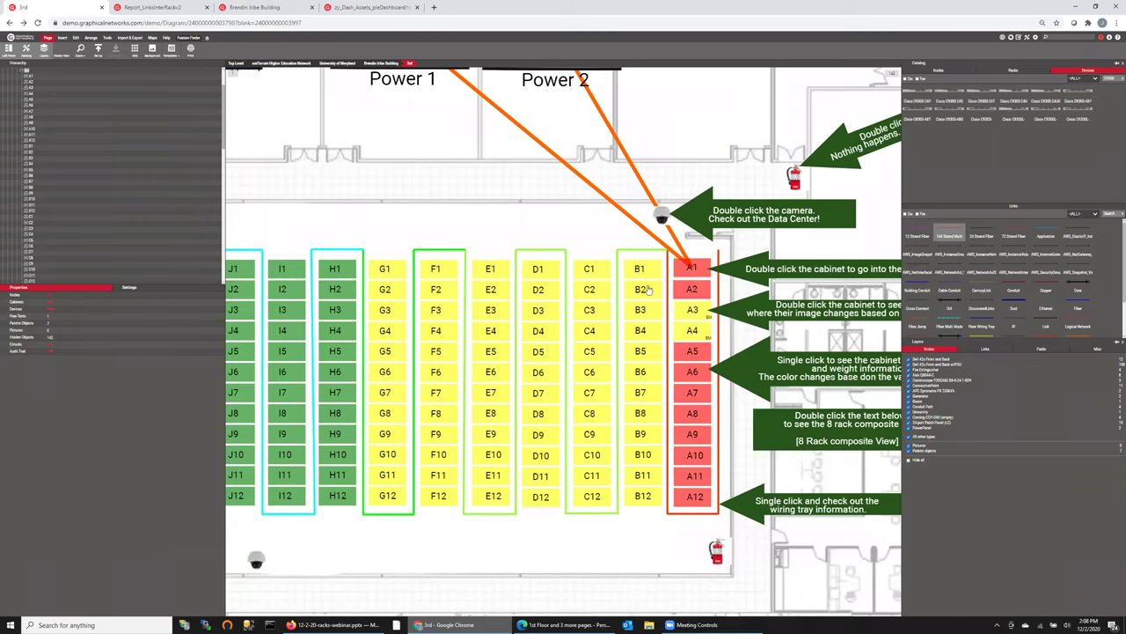
left_click(702, 275)
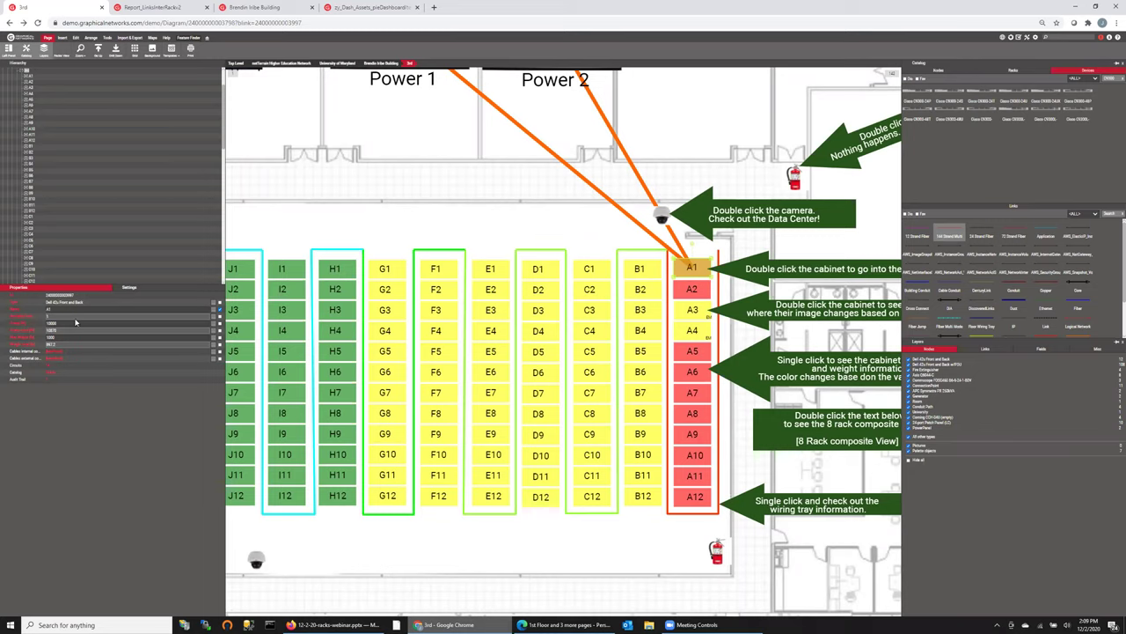
left_click(616, 250)
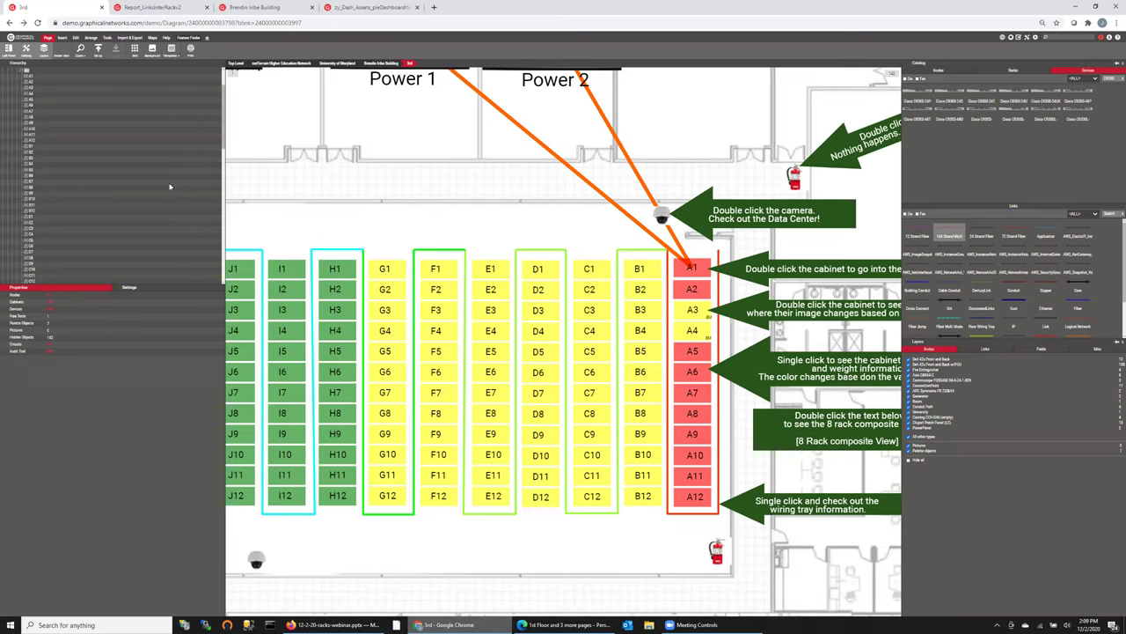
Compare the properties of cabinets H1, B1 and A1 on the 3rd floor diagram, ending with nothing selected.
left_click(354, 272)
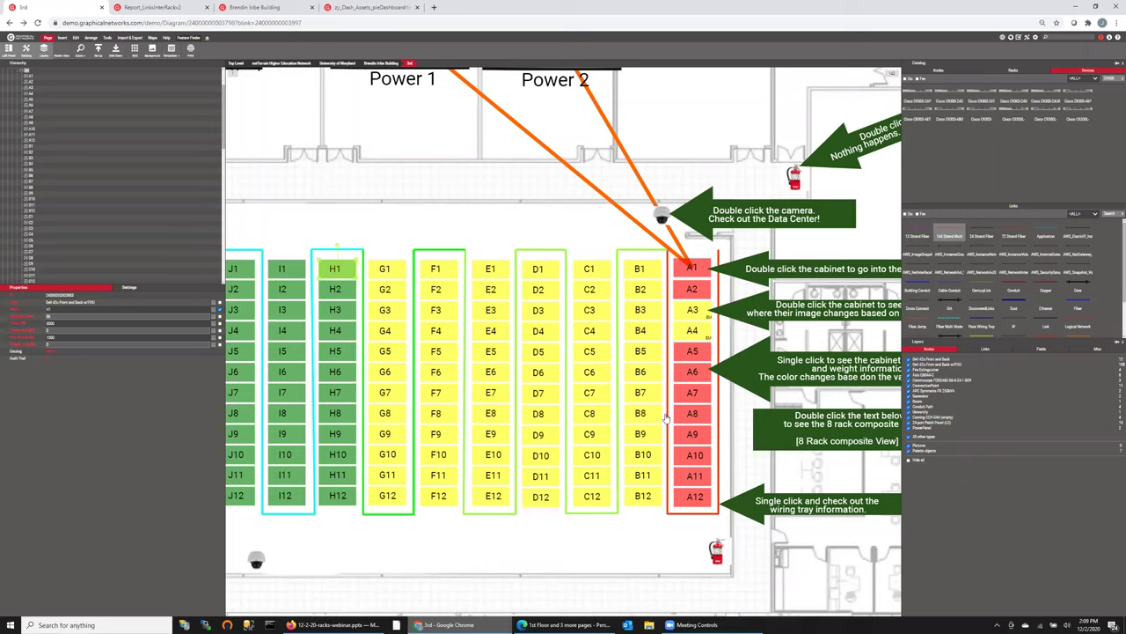
left_click(658, 275)
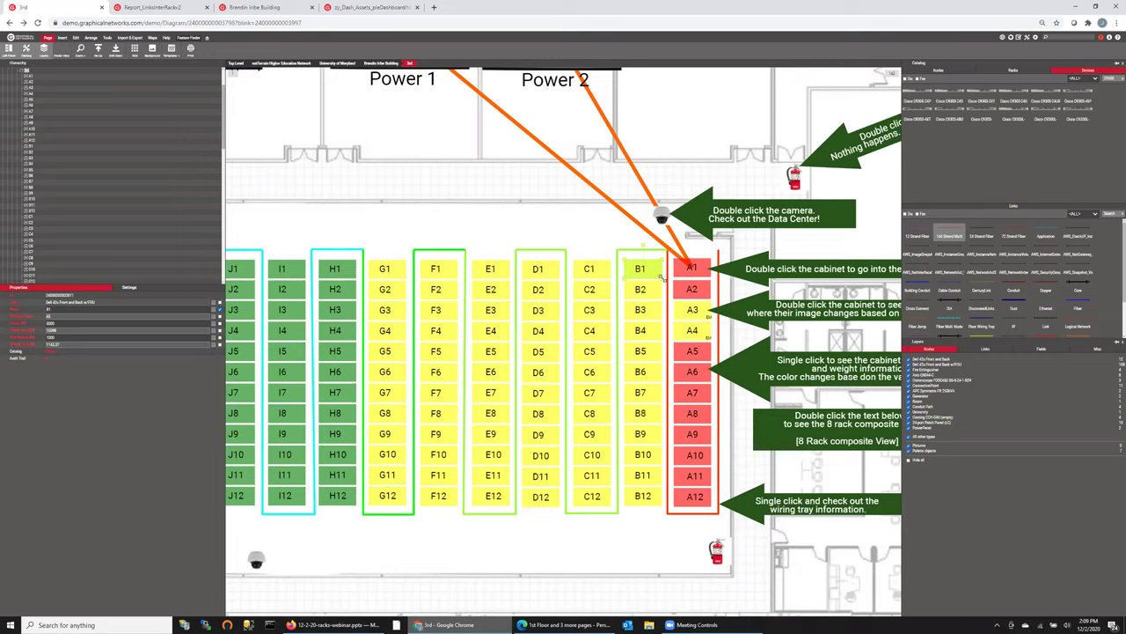
left_click(699, 278)
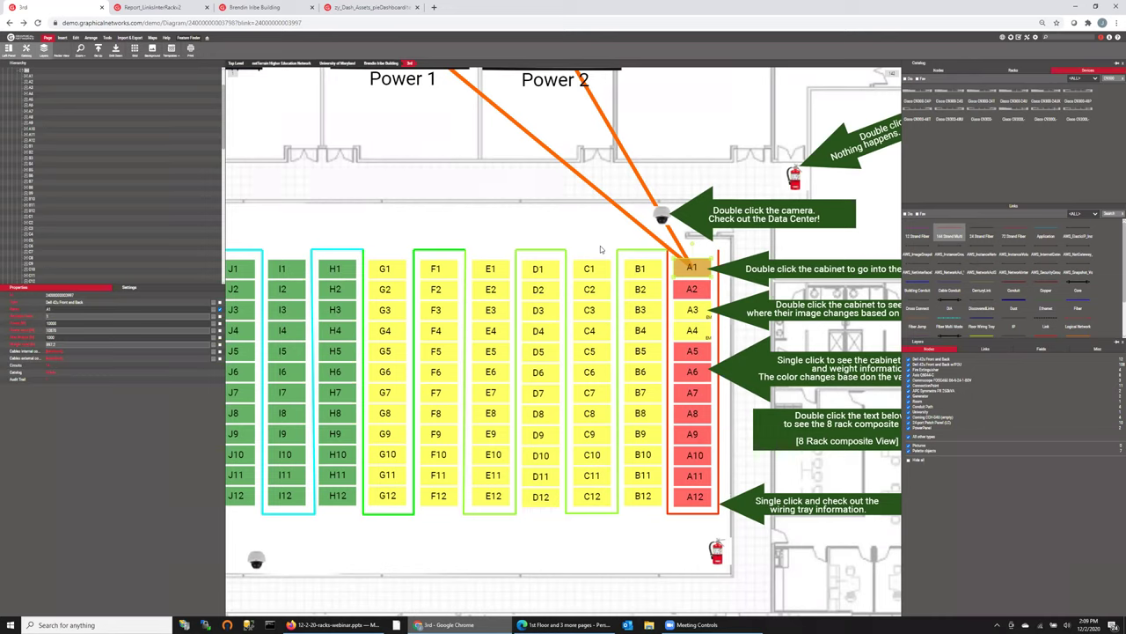
left_click(786, 477)
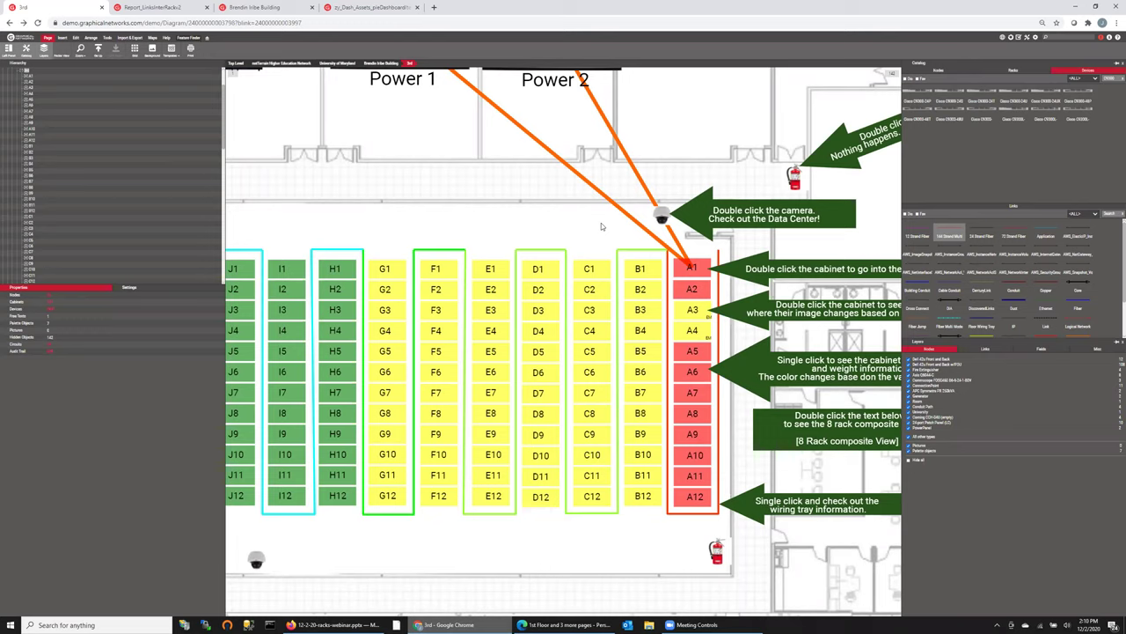
Check the properties of cabinets A3 and A1 and open cabinet A1's front and back rack diagram.
left_click(680, 324)
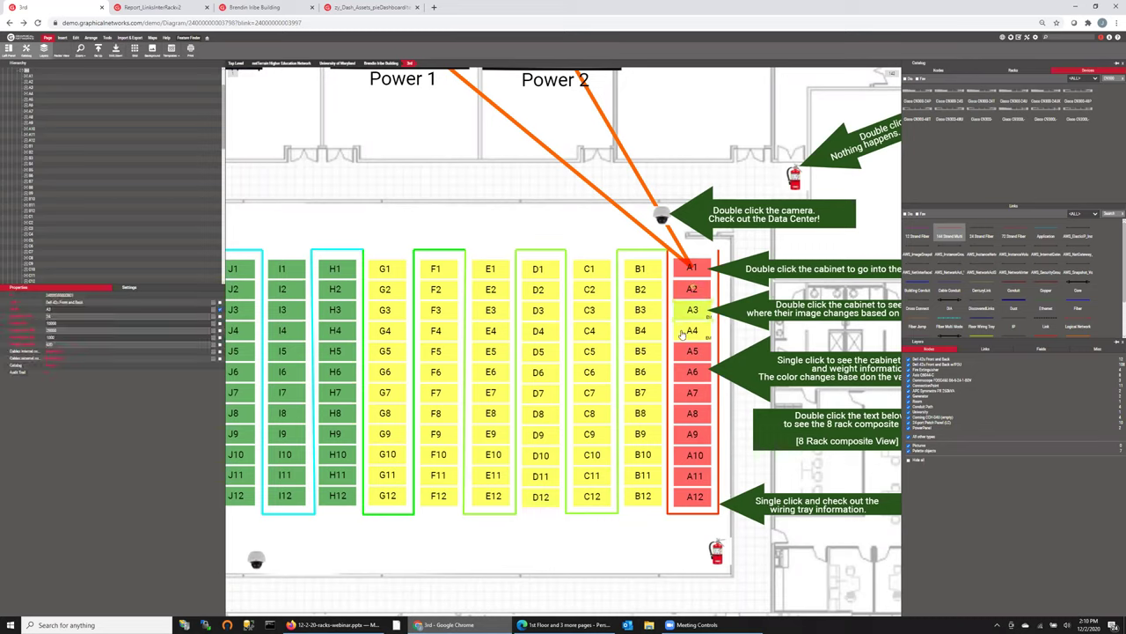
double_click(691, 304)
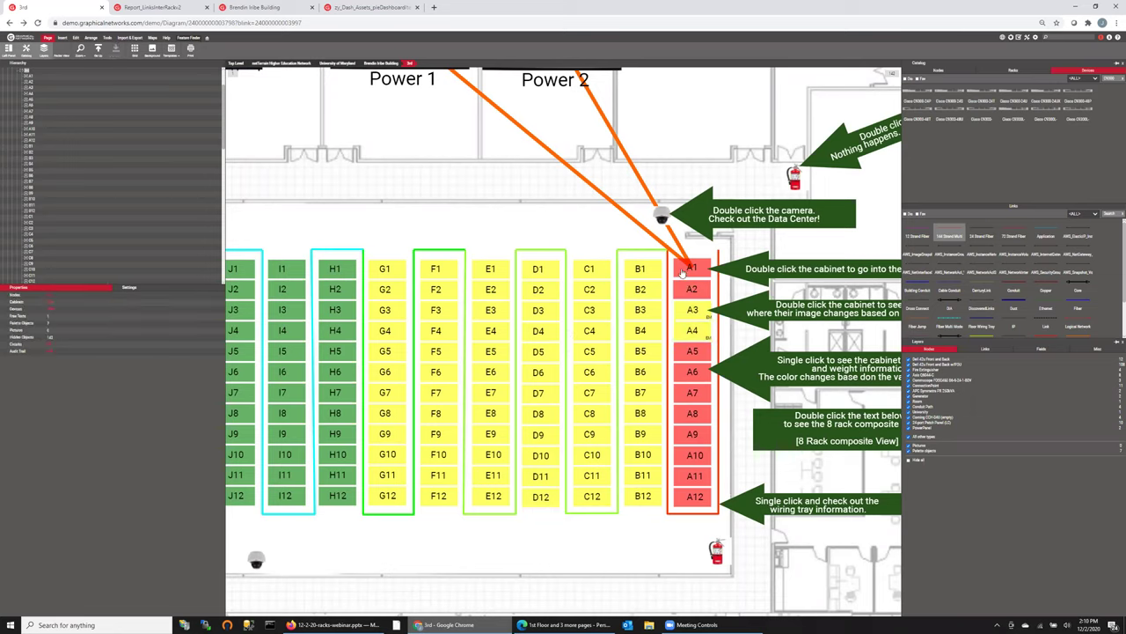
left_click(680, 315)
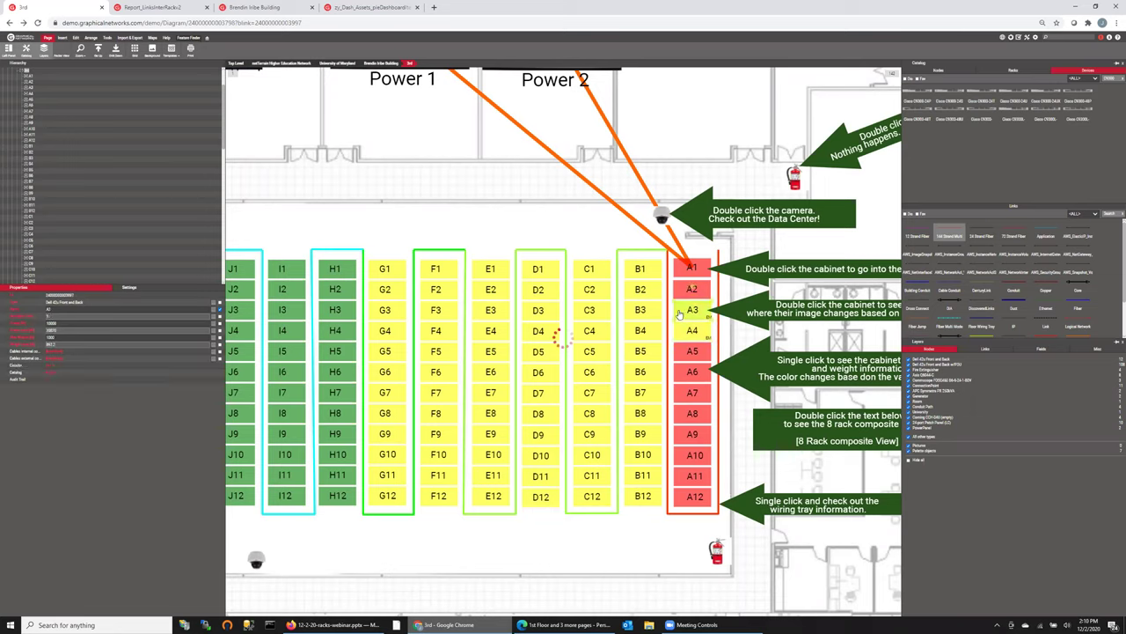
left_click(683, 271)
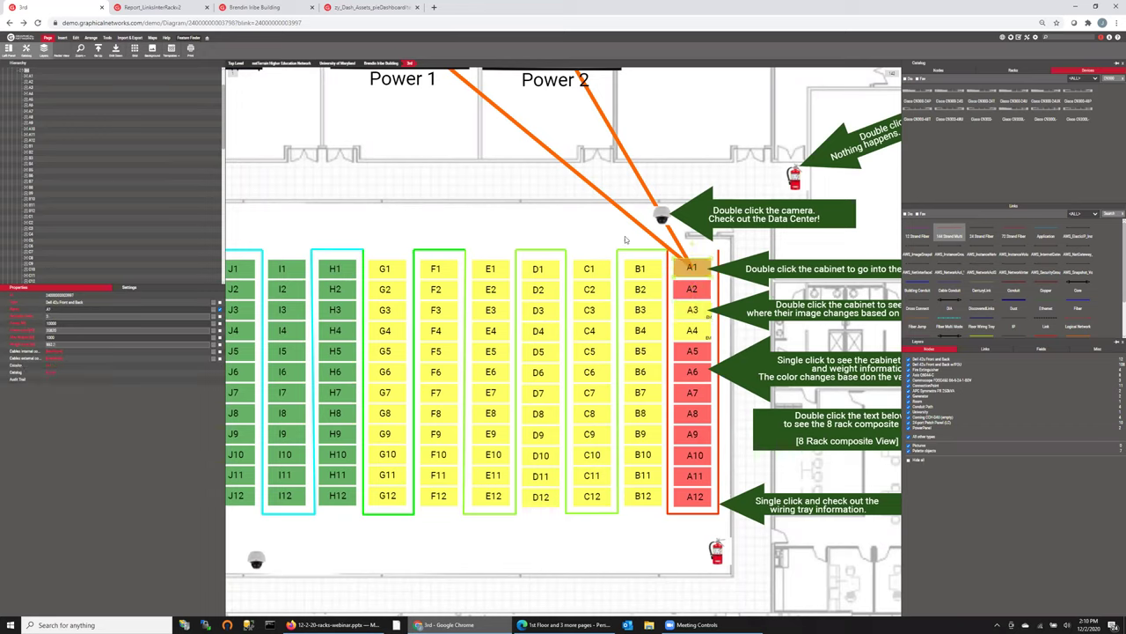
double_click(683, 275)
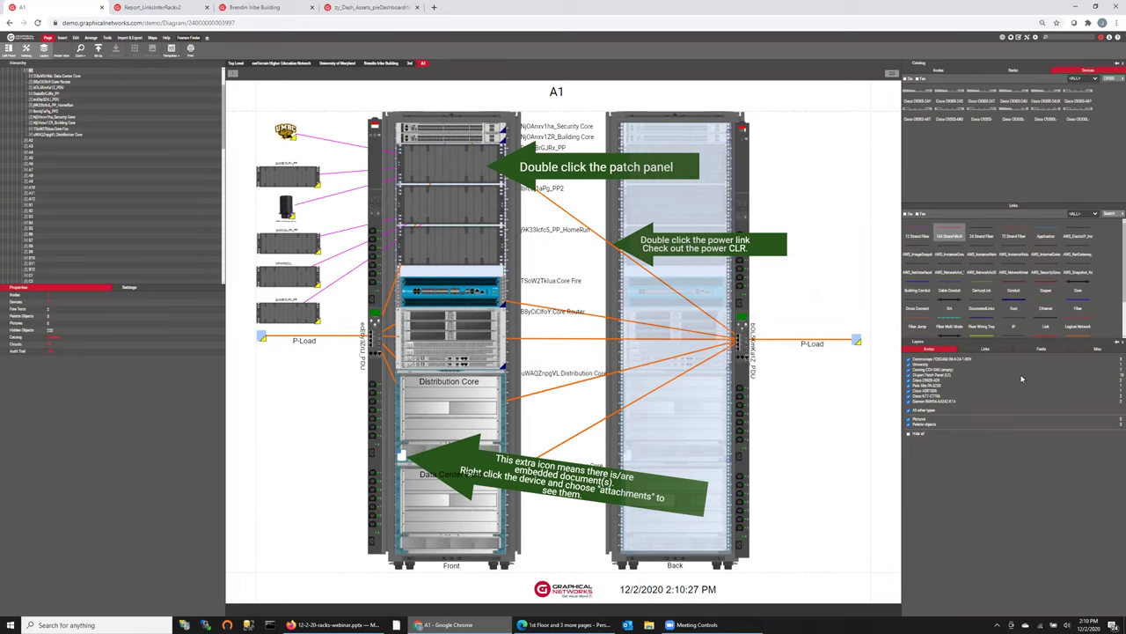
Go back from cabinet A1 to the 3rd floor diagram and show the diagram's settings.
left_click(410, 67)
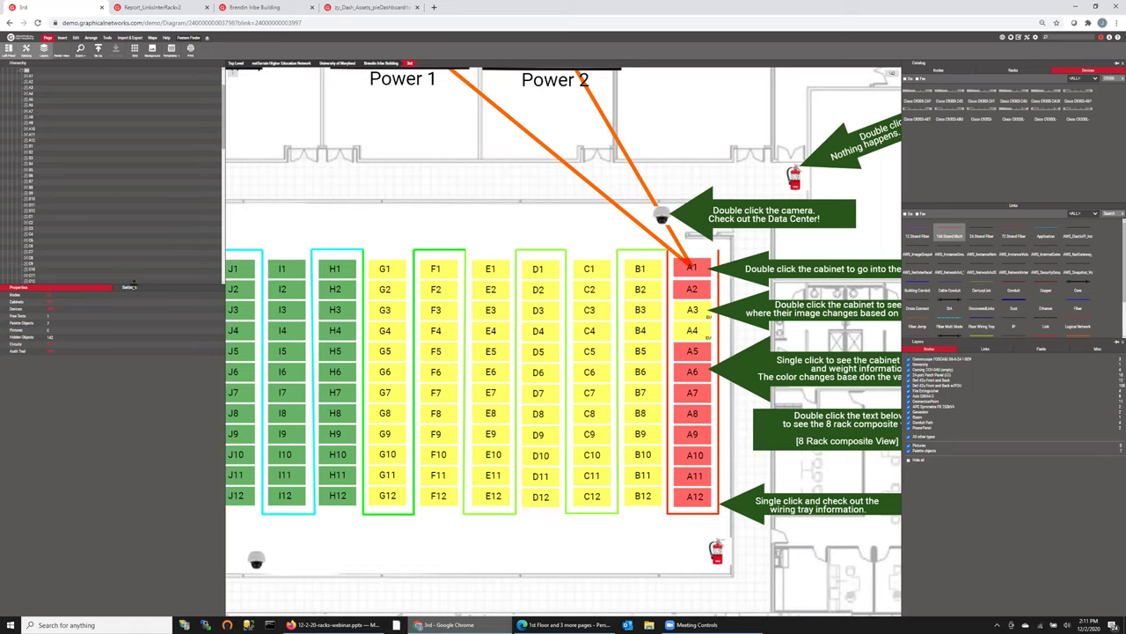
left_click(133, 289)
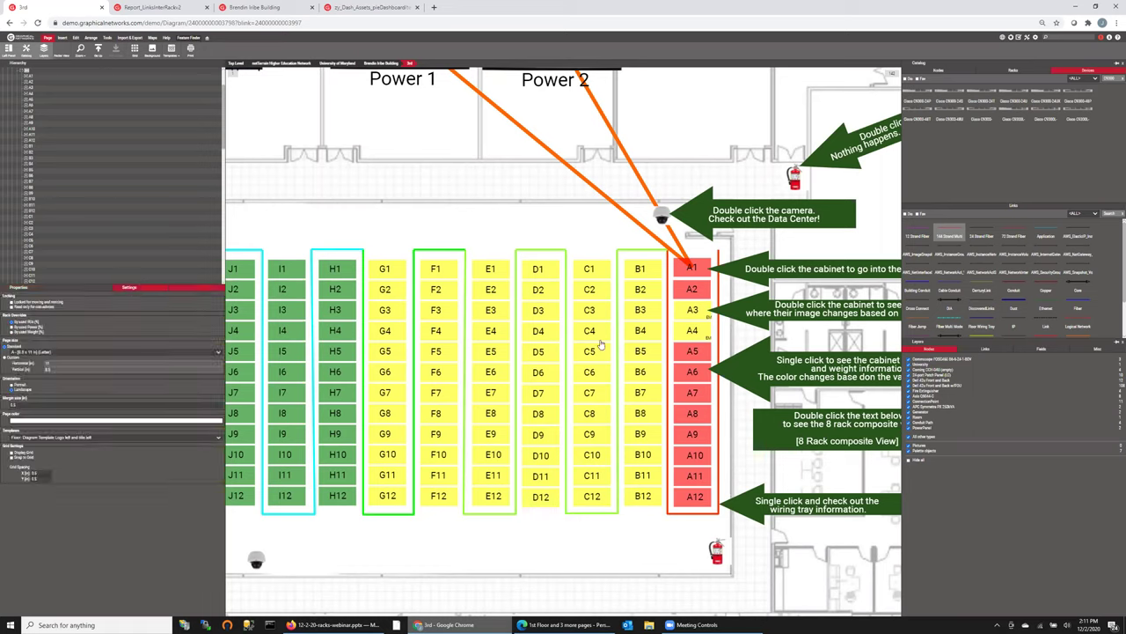
Colour the 3rd floor cabinets by used power and restore the colouring by used RUs.
left_click(37, 330)
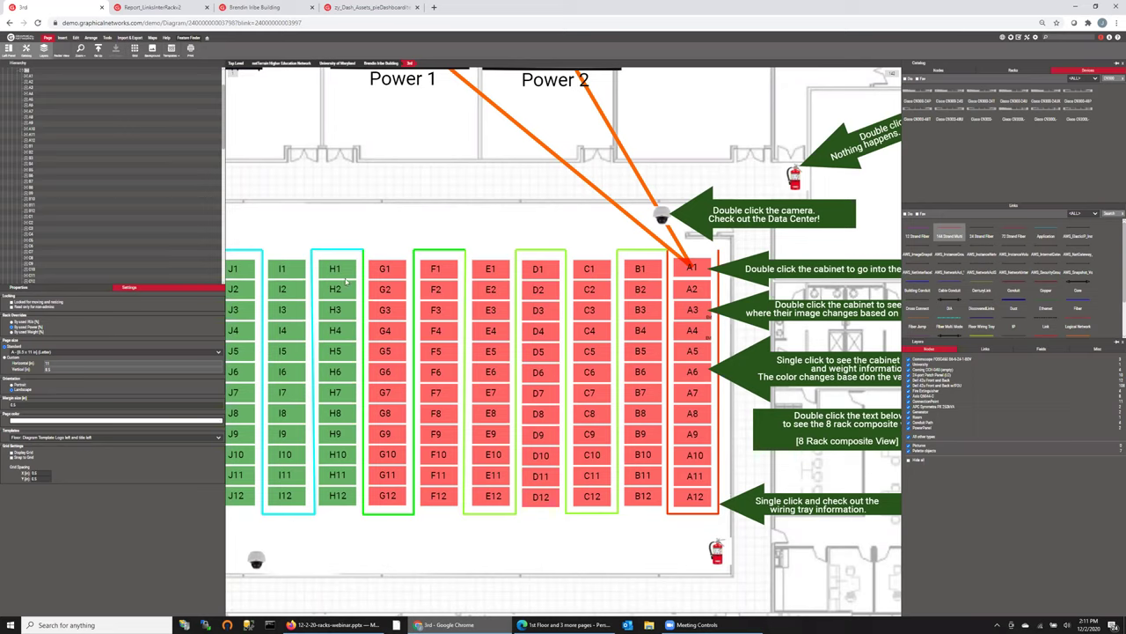
left_click(374, 341)
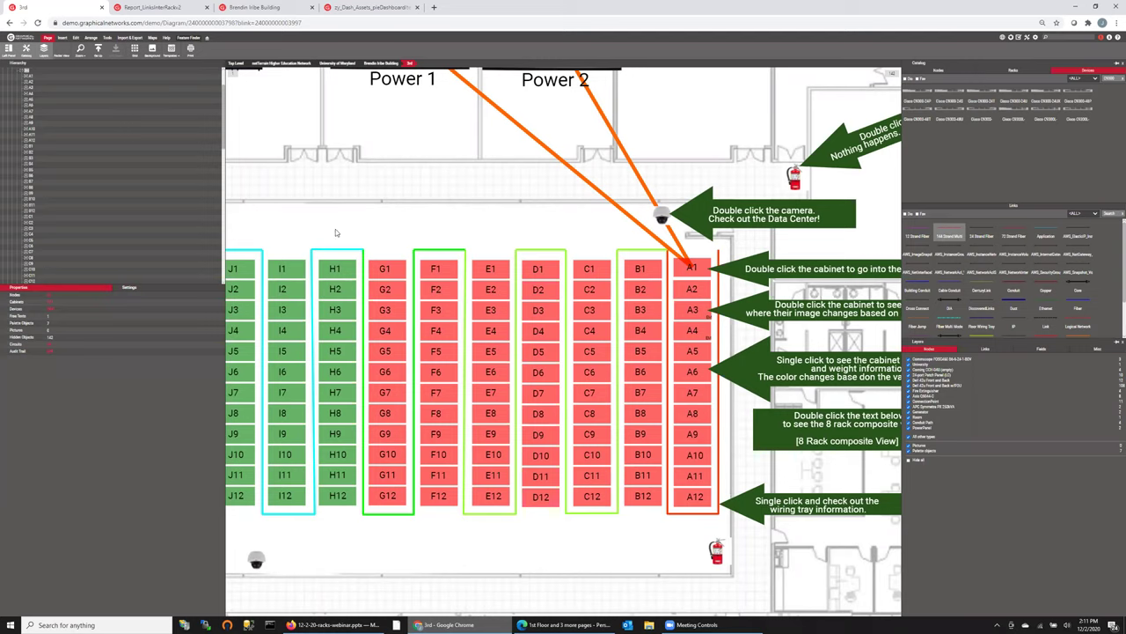
left_click(144, 290)
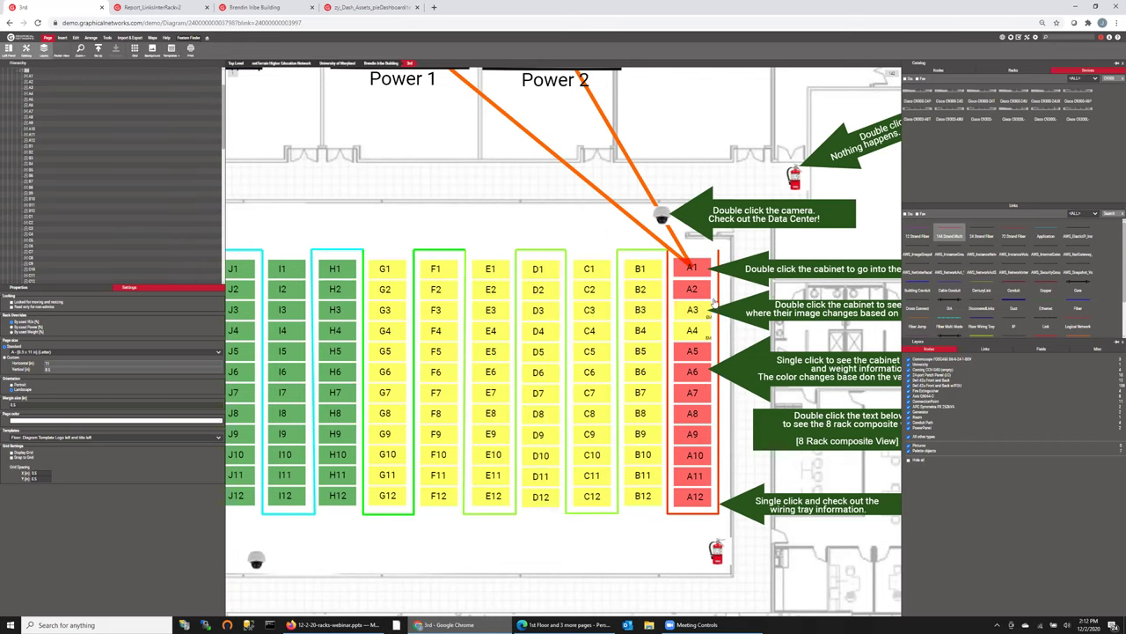
Open cabinet A1's rack diagram and switch to the Edge window showing the 1st Floor diagram.
left_click(684, 272)
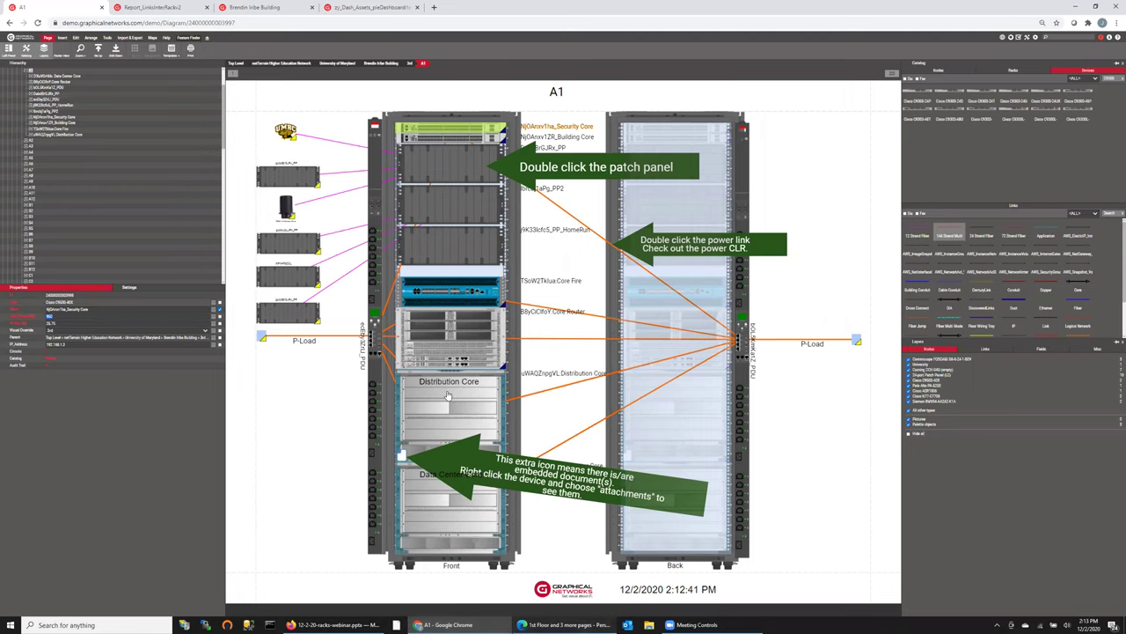
left_click(539, 623)
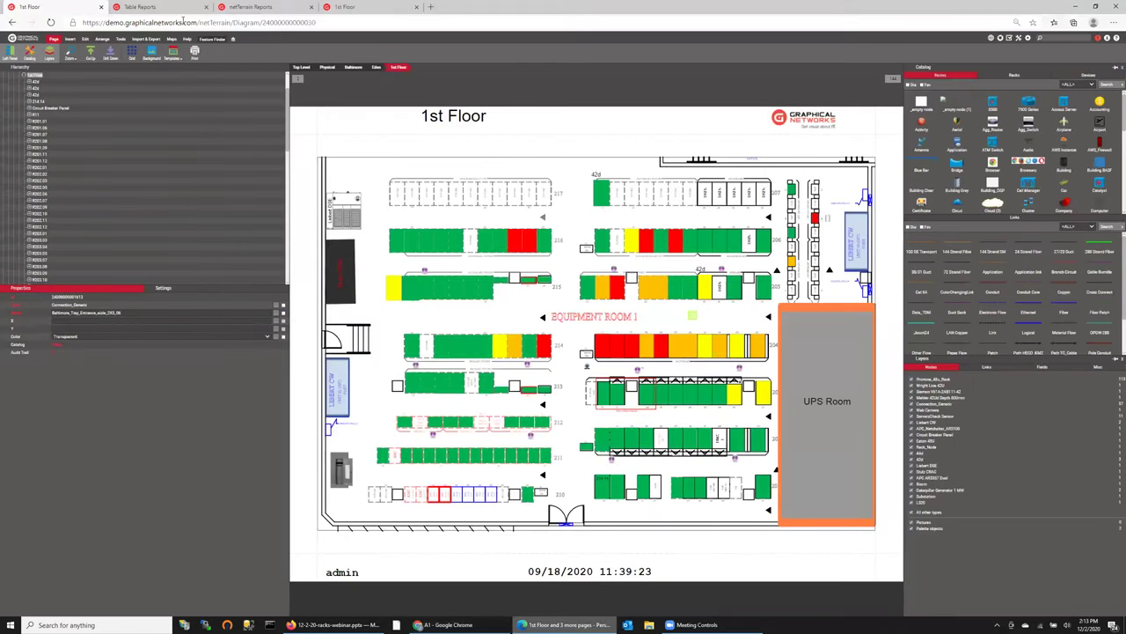
Look through the open Table Reports and netTerrain Reports pages and close the duplicate 1st Floor page.
key("ctrl+Tab")
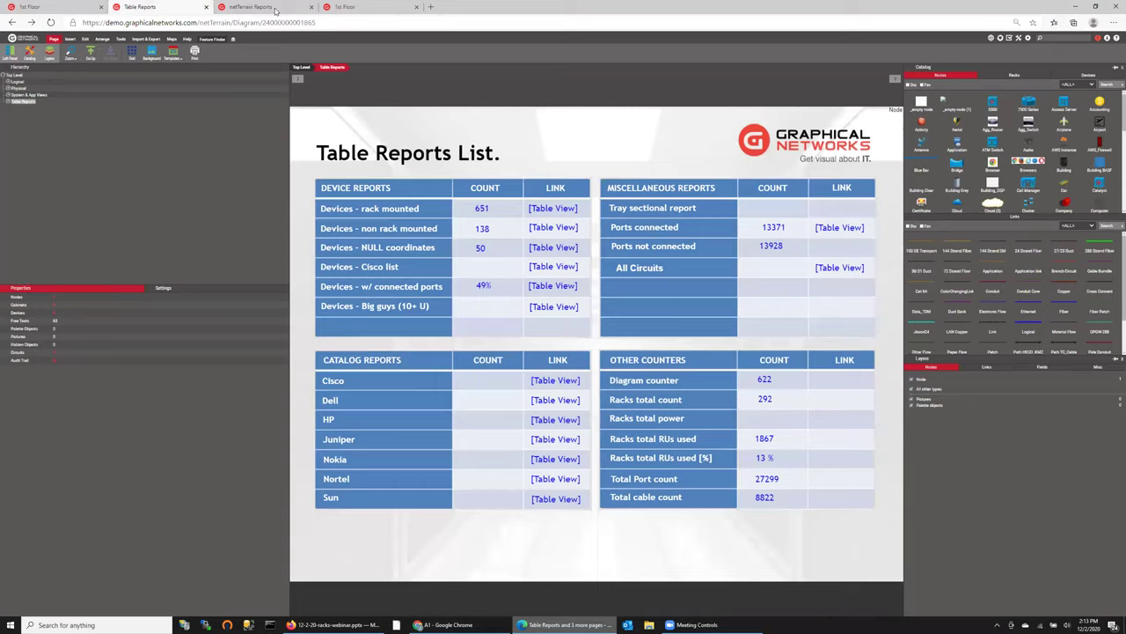
key("ctrl+Tab")
left_click(368, 6)
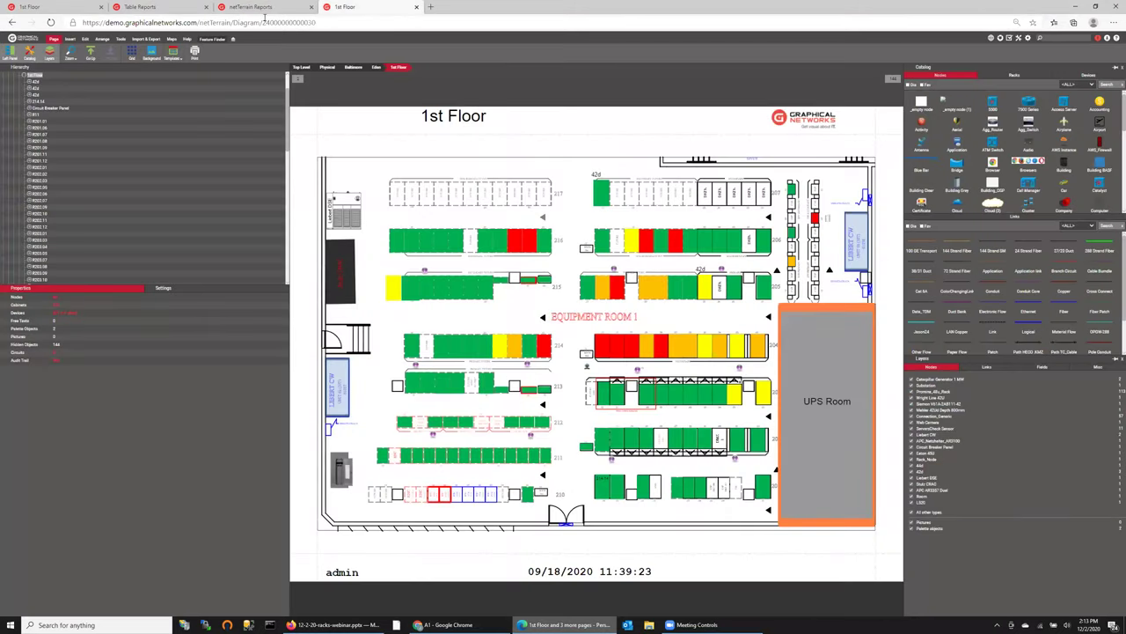
key("ctrl+w")
key("ctrl+Tab")
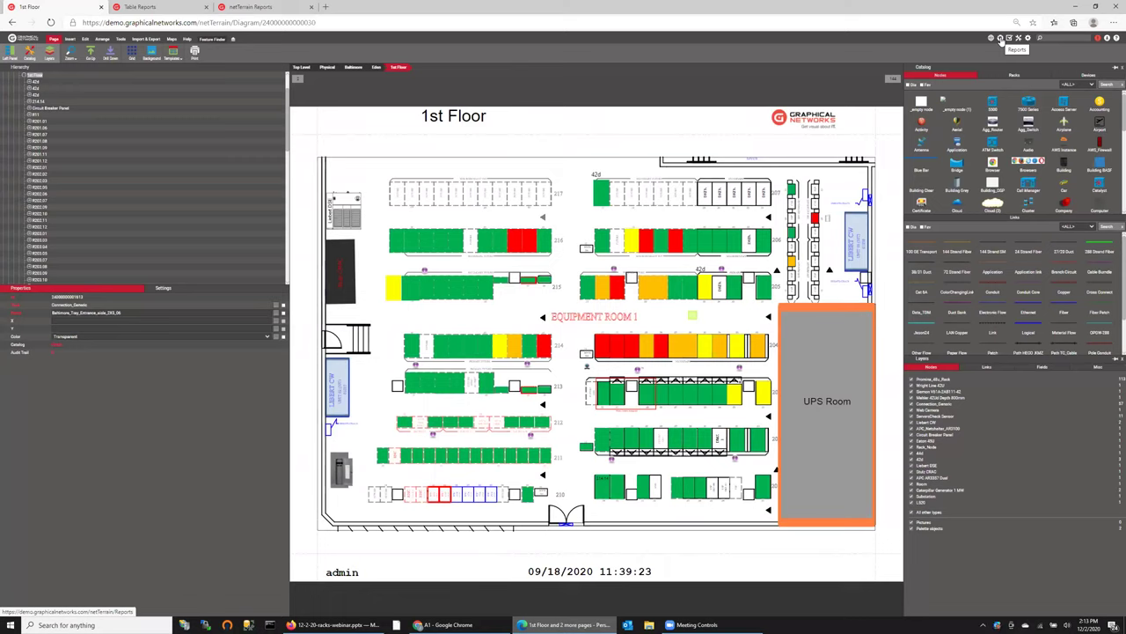
Open the Reports page in a separate browser tab and bring up the Data Center Capacity dashboard.
left_click(1001, 42)
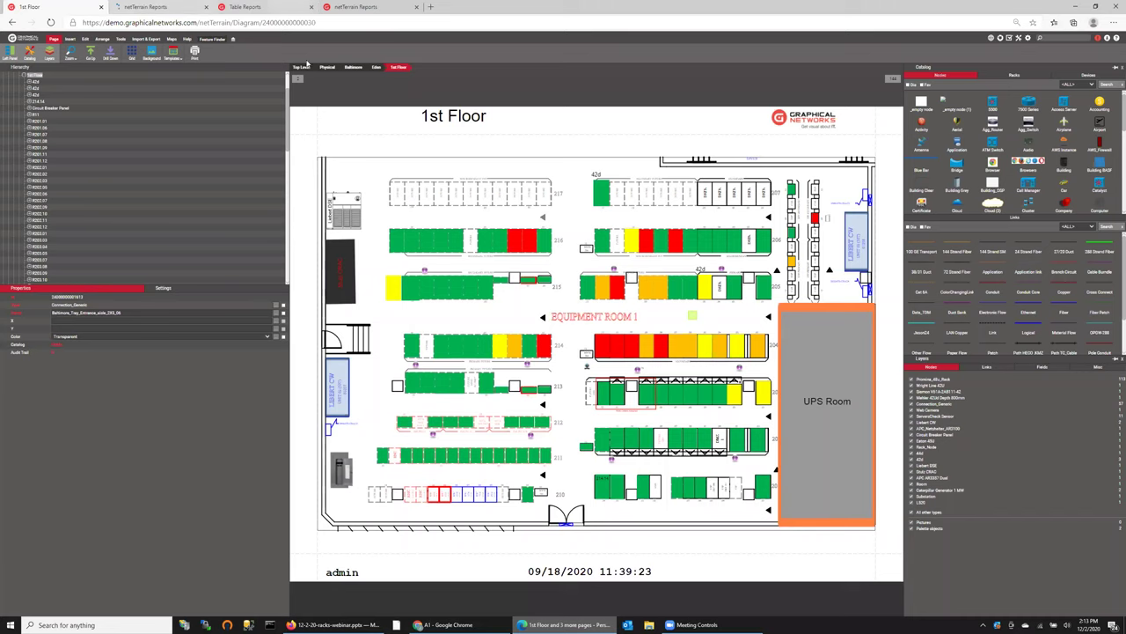
key("ctrl+Tab")
key("ctrl+Tab")
key("ctrl+Tab")
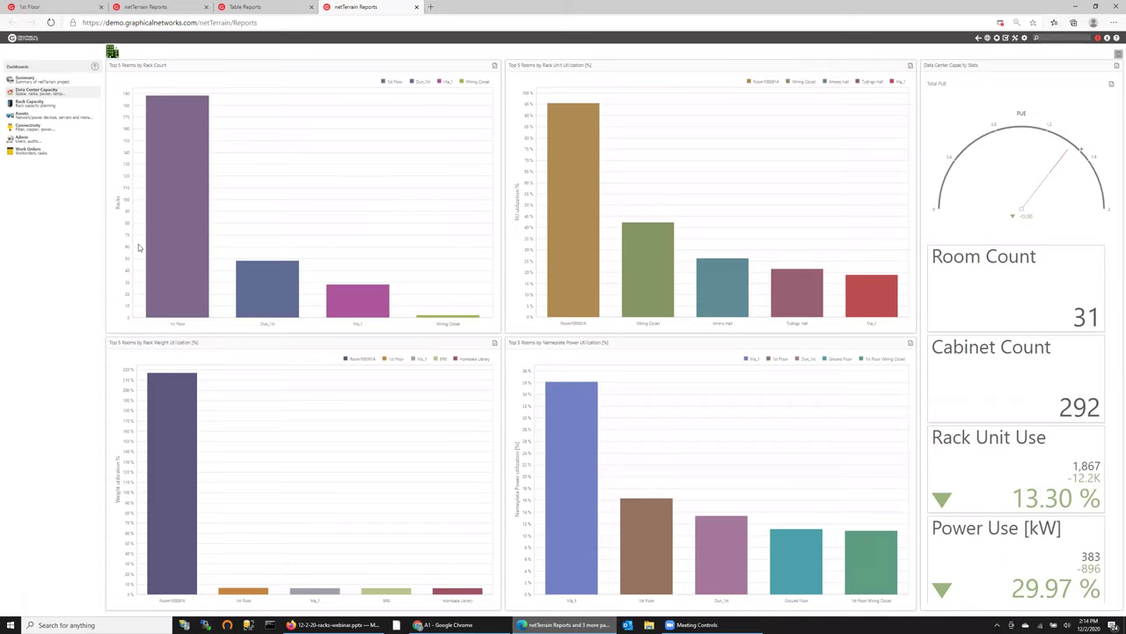
View the Asset Dashboard and open the detail table for the tallest bar in the rack unit utilization chart on the Data Center Capacity dashboard.
key("ctrl+2")
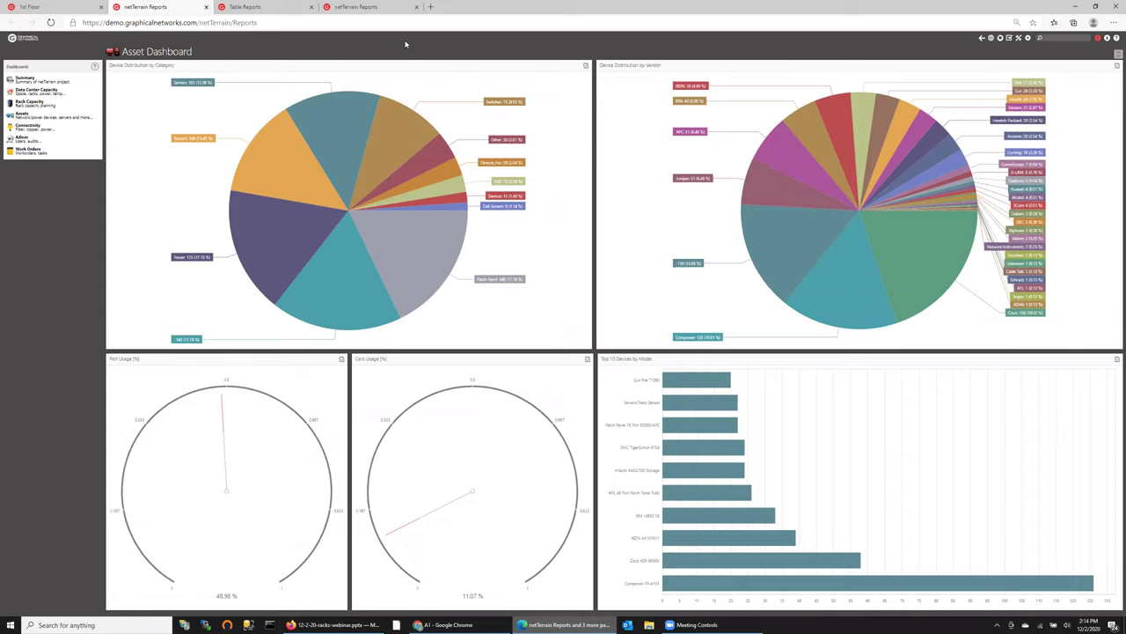
left_click(373, 8)
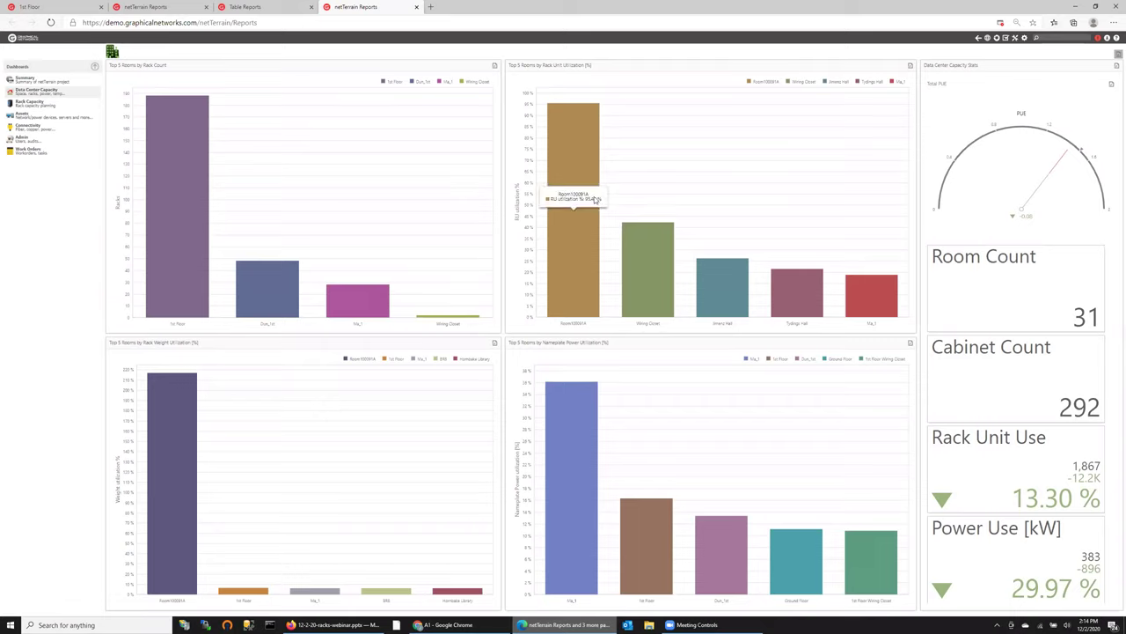
left_click(579, 129)
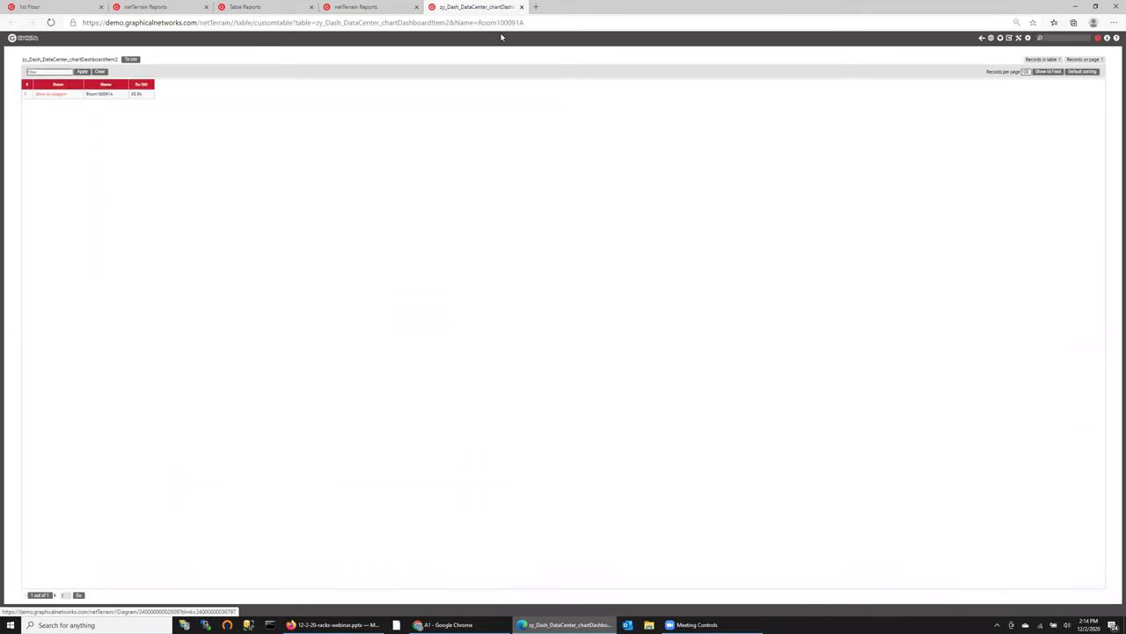
Return to the Asset Dashboard and open the Juniper device table from the Device Distribution by Vendor chart.
left_click(354, 8)
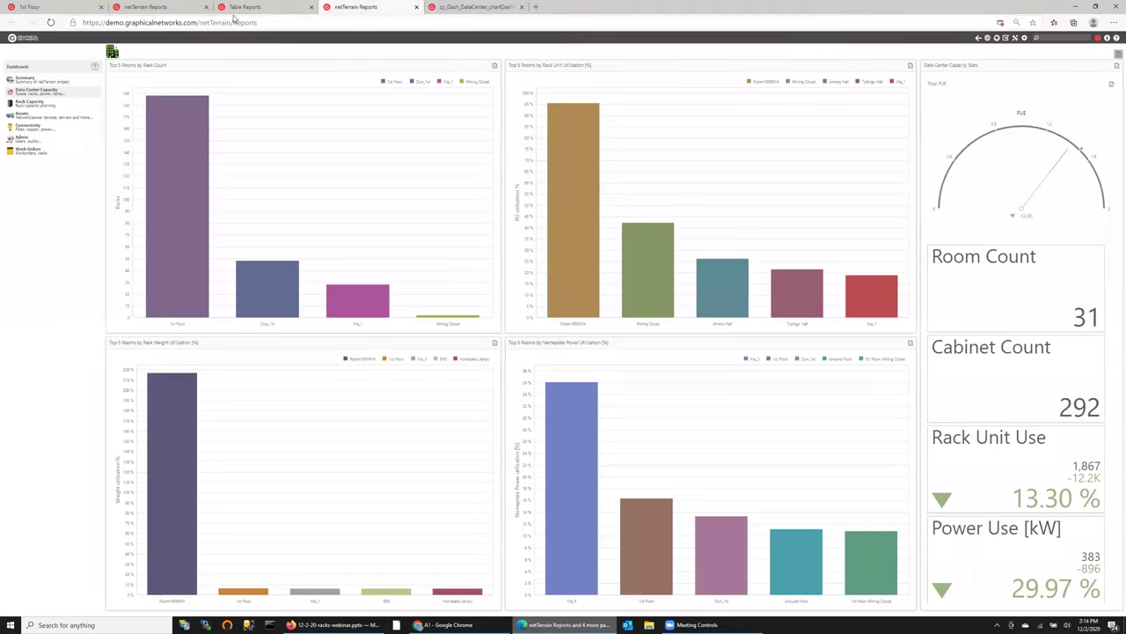
left_click(176, 7)
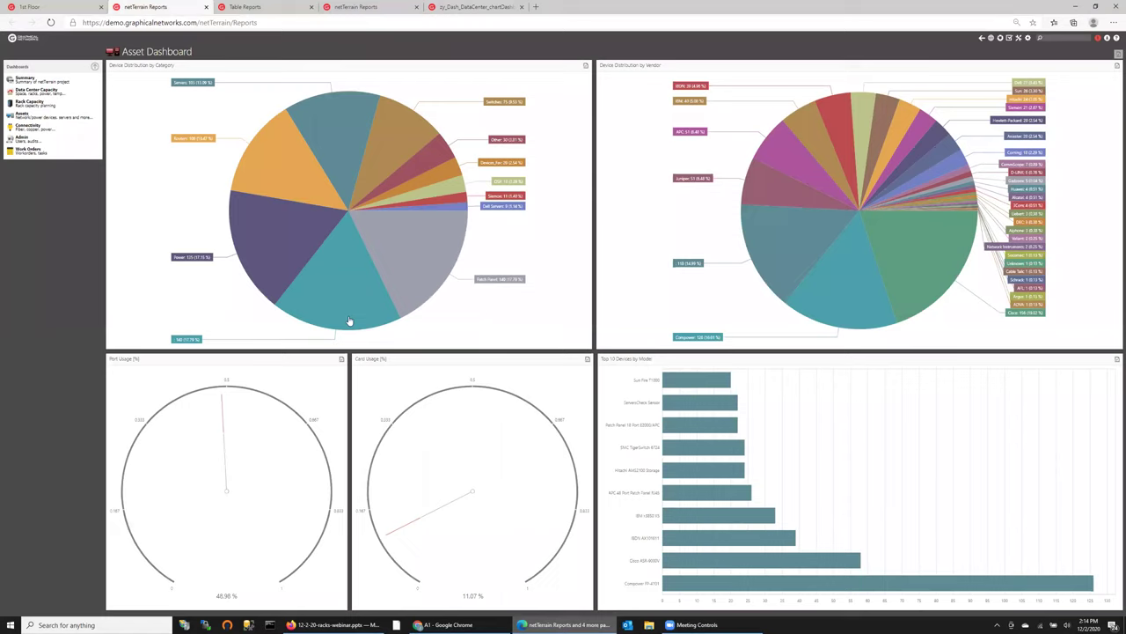
mouse_move(278, 269)
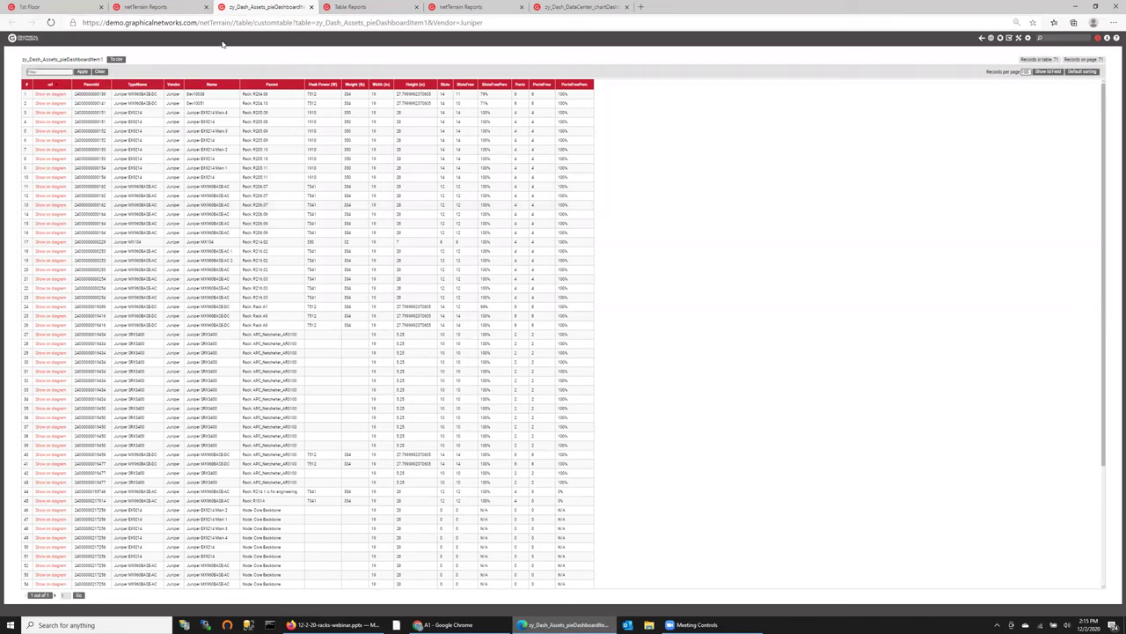
Show the Summary dashboard with its node, link and object counts and revisit the Juniper device table.
key("ctrl+shift+Tab")
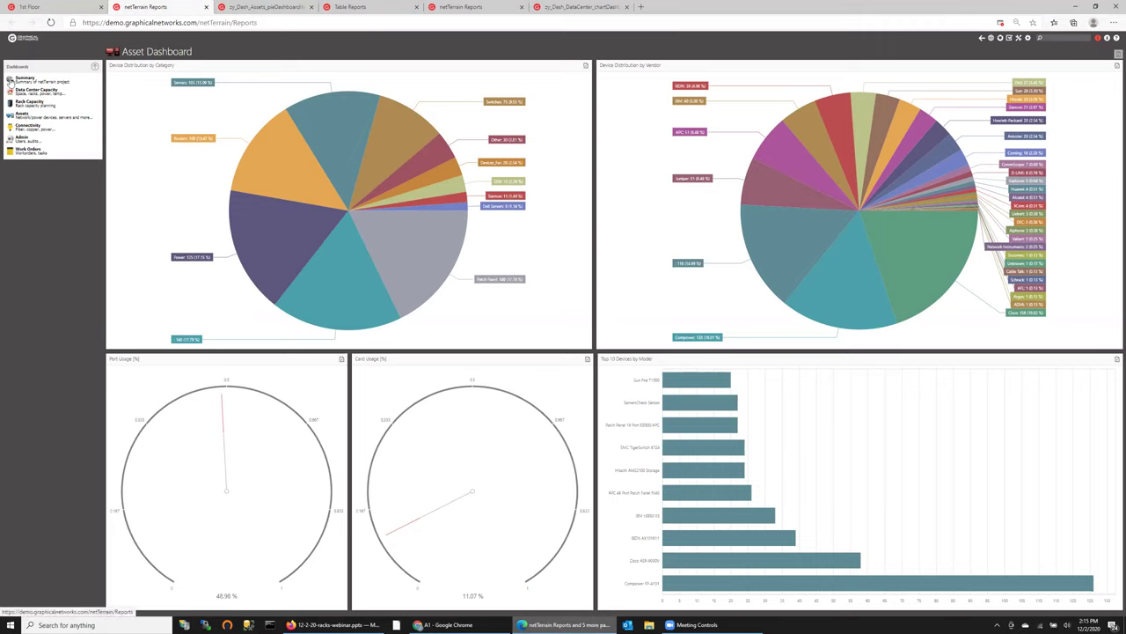
left_click(378, 260)
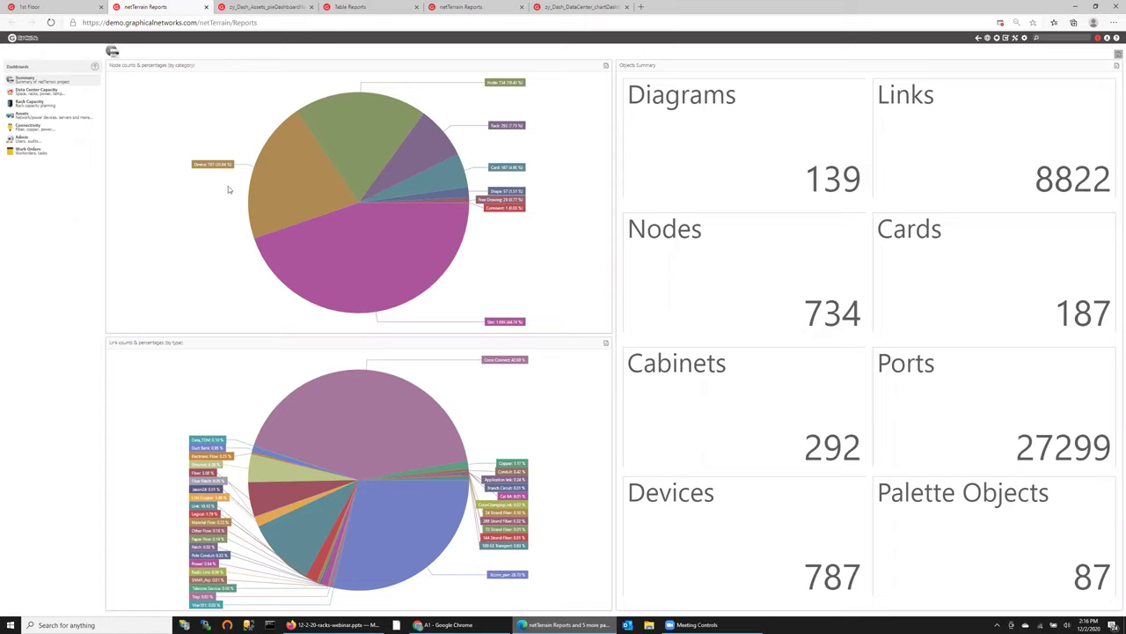
left_click(264, 8)
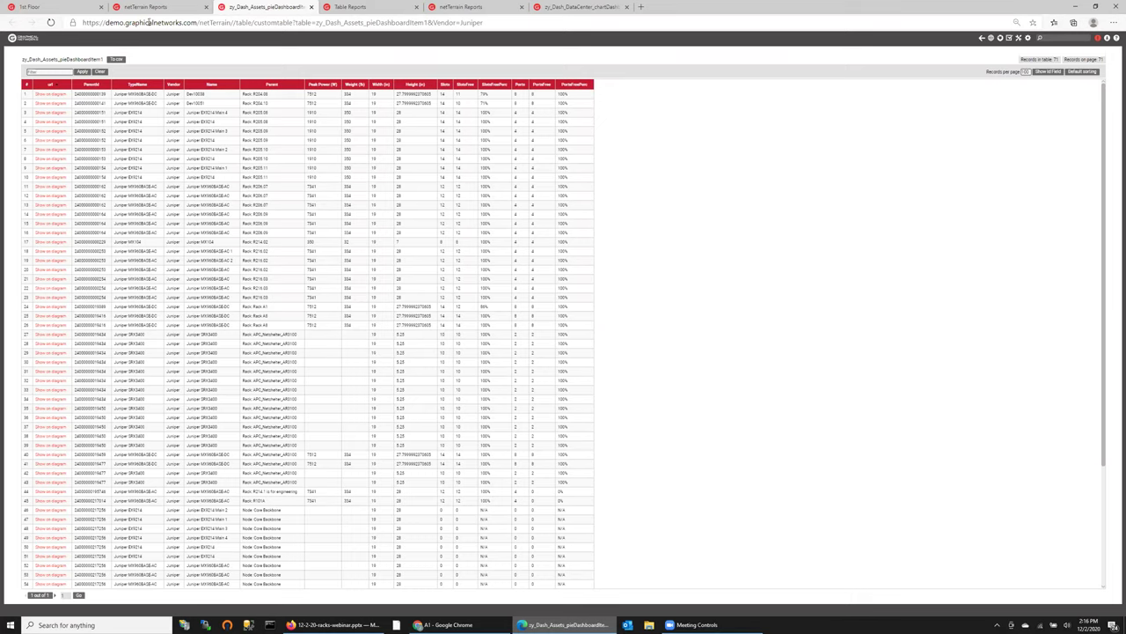
key("ctrl+shift+Tab")
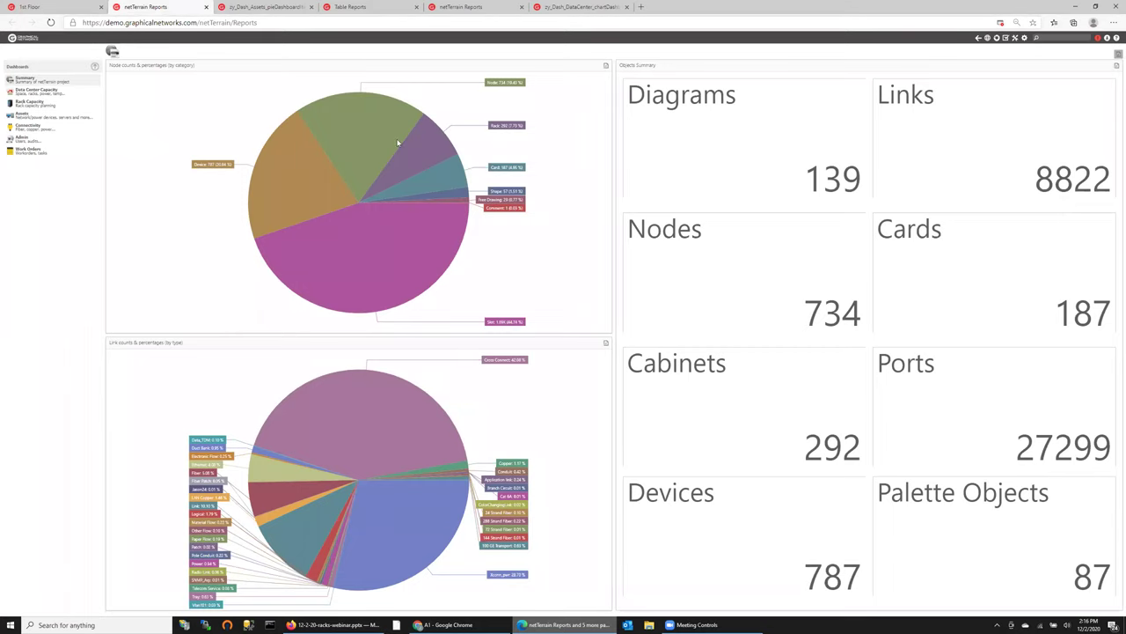
View the Create Query dialog from the 1st Floor diagram and close it without creating a query.
key("ctrl+shift+Tab")
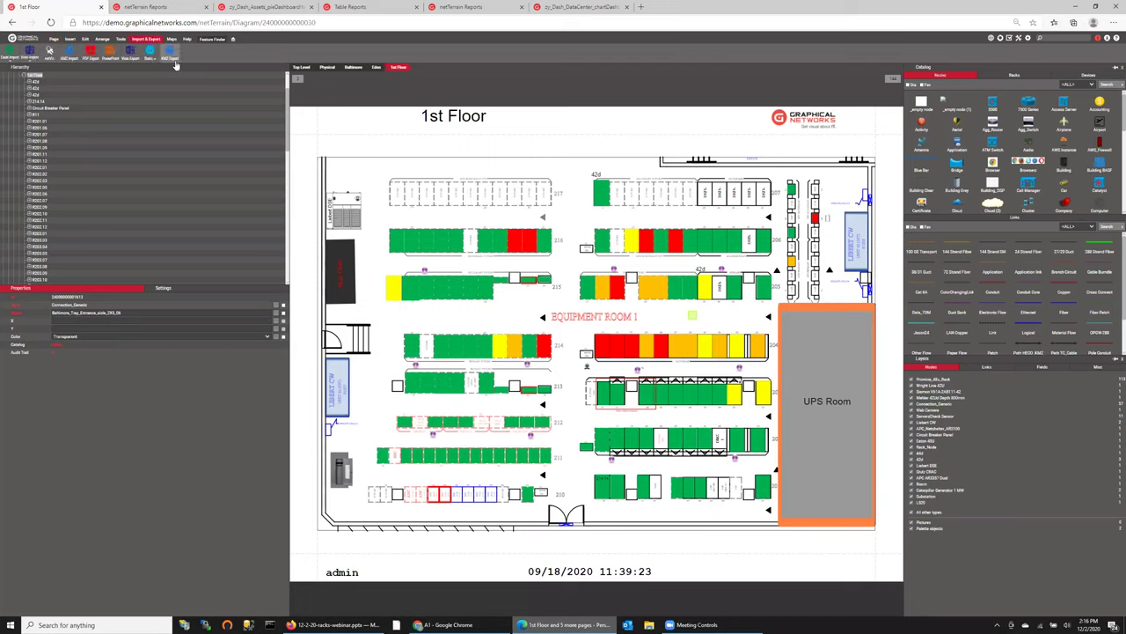
left_click(120, 39)
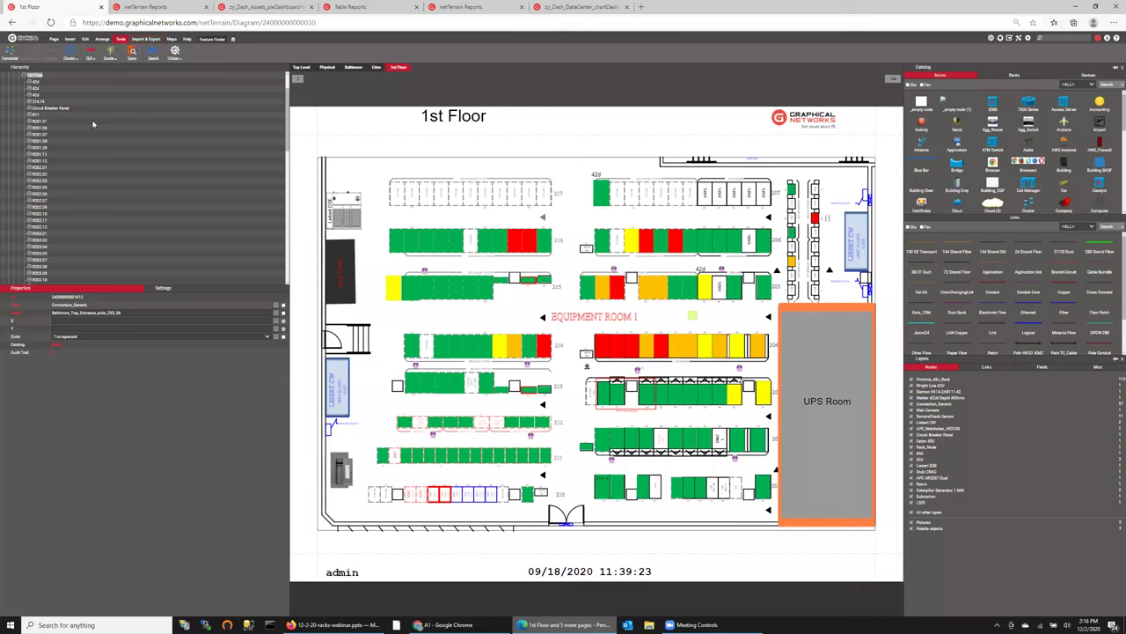
left_click(132, 52)
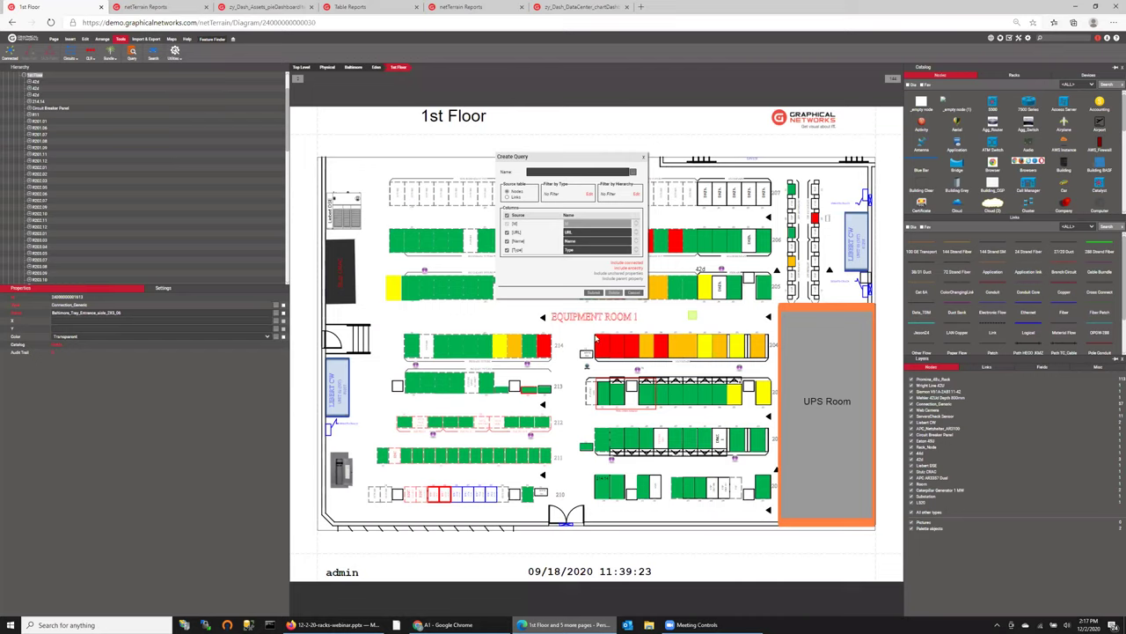
left_click(644, 159)
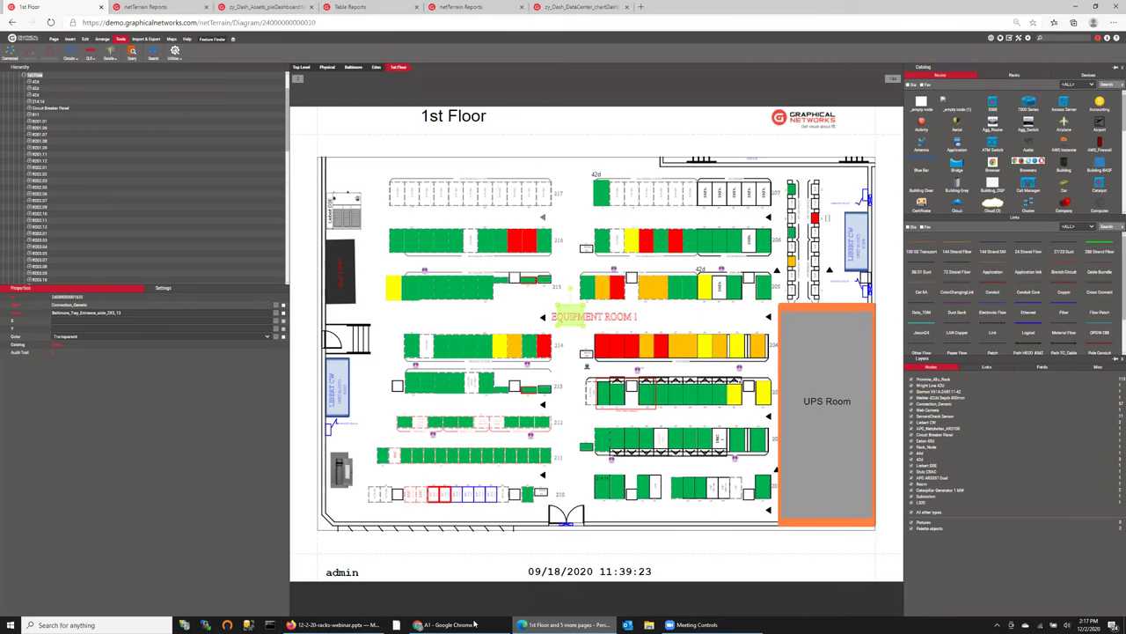
Open the diagram of rack R204.12 from the 1st Floor diagram.
left_click(475, 624)
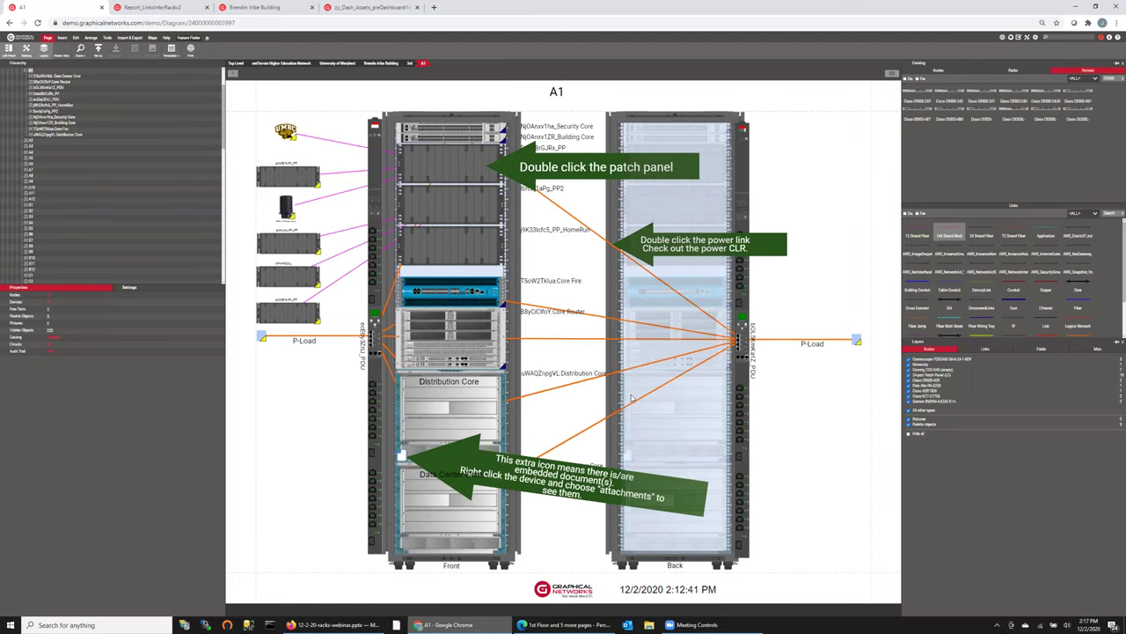
key("alt+Tab")
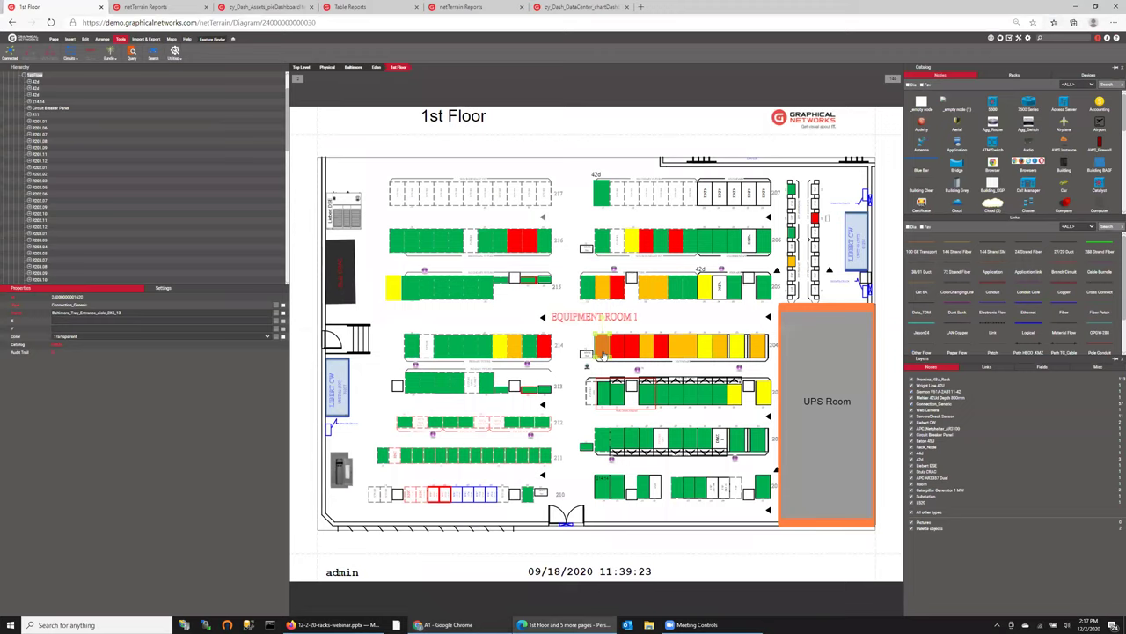
left_click(604, 354)
double_click(603, 356)
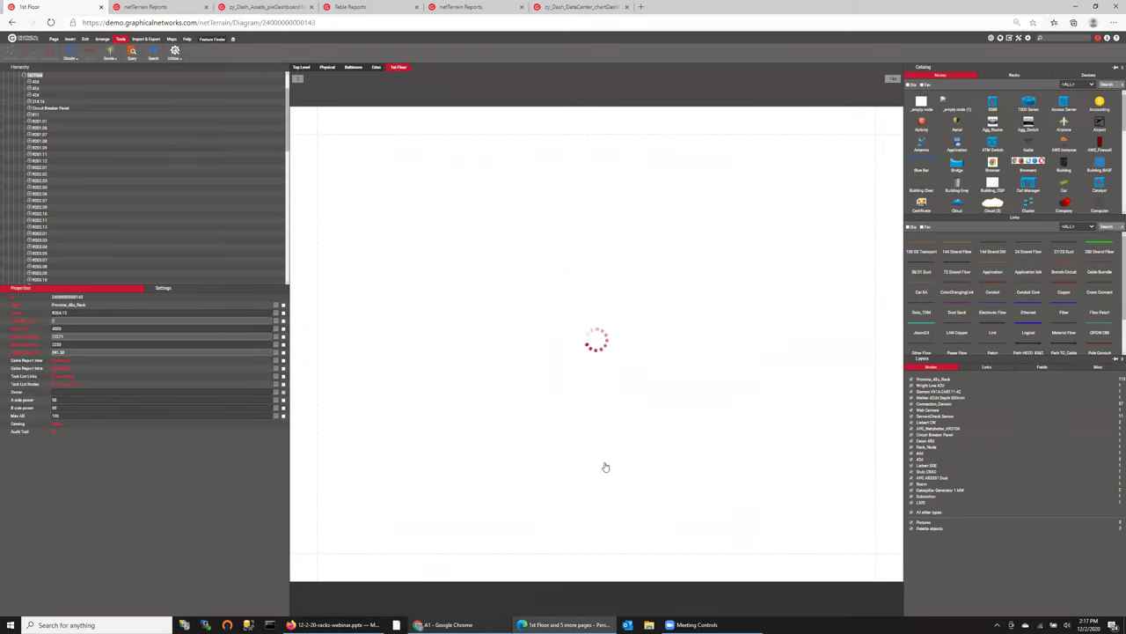
Examine the Stats box of rack R204.12 up close and go back to the 1st Floor diagram.
scroll(328, 551, "up", 3)
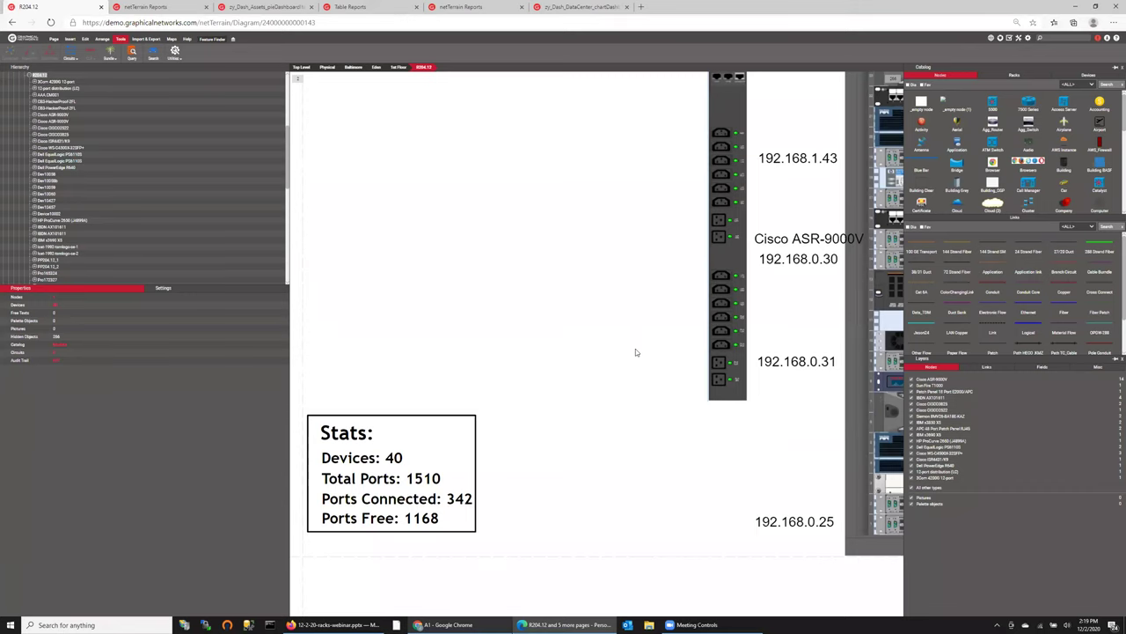
scroll(629, 350, "down", 3)
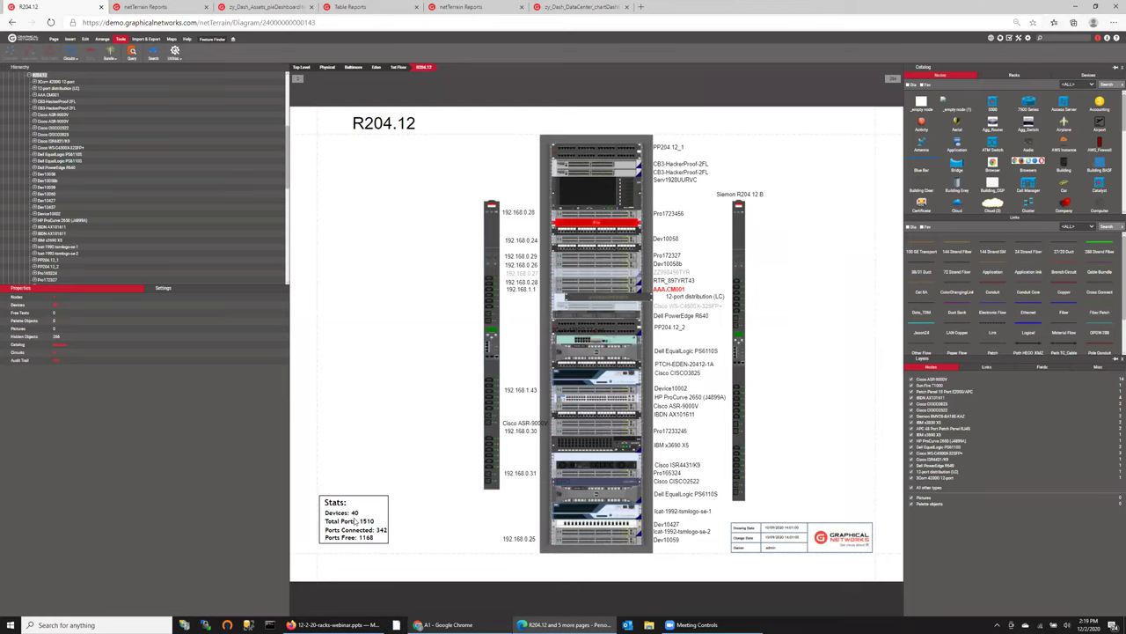
left_click(423, 67)
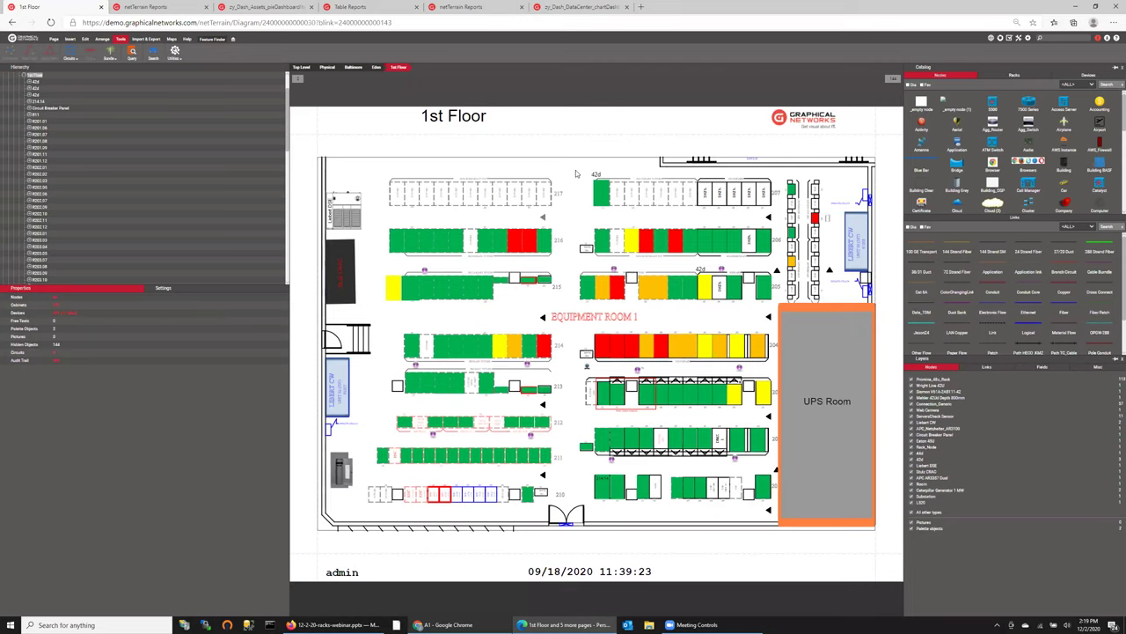
Switch to the Chrome window and view the circuit options for cabinet A1's diagram without choosing one.
left_click(480, 624)
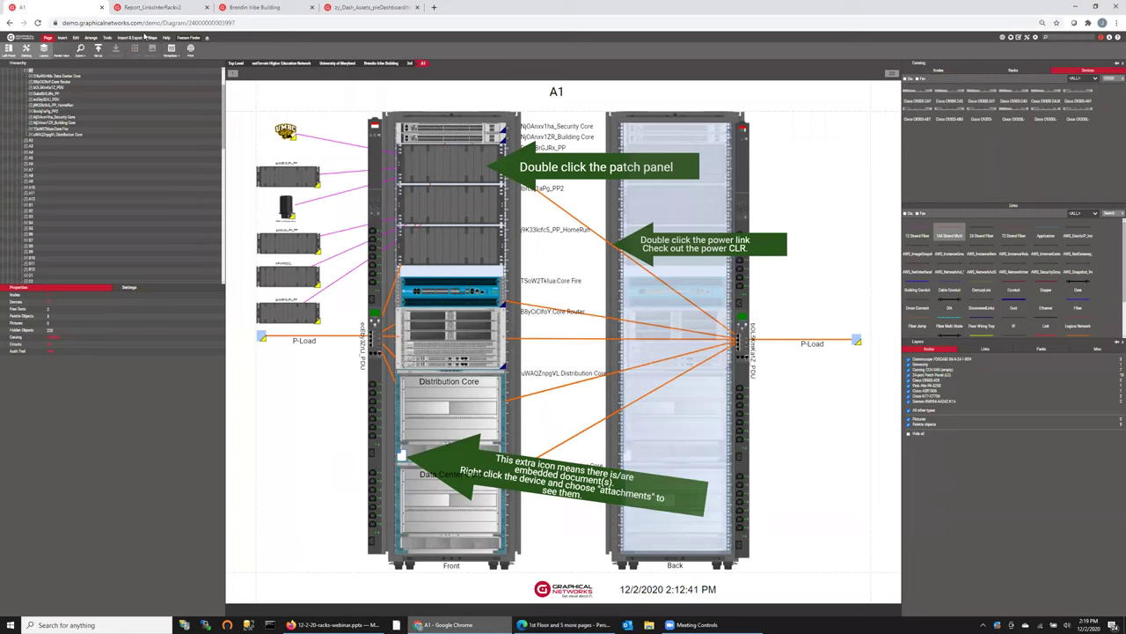
left_click(107, 38)
left_click(67, 56)
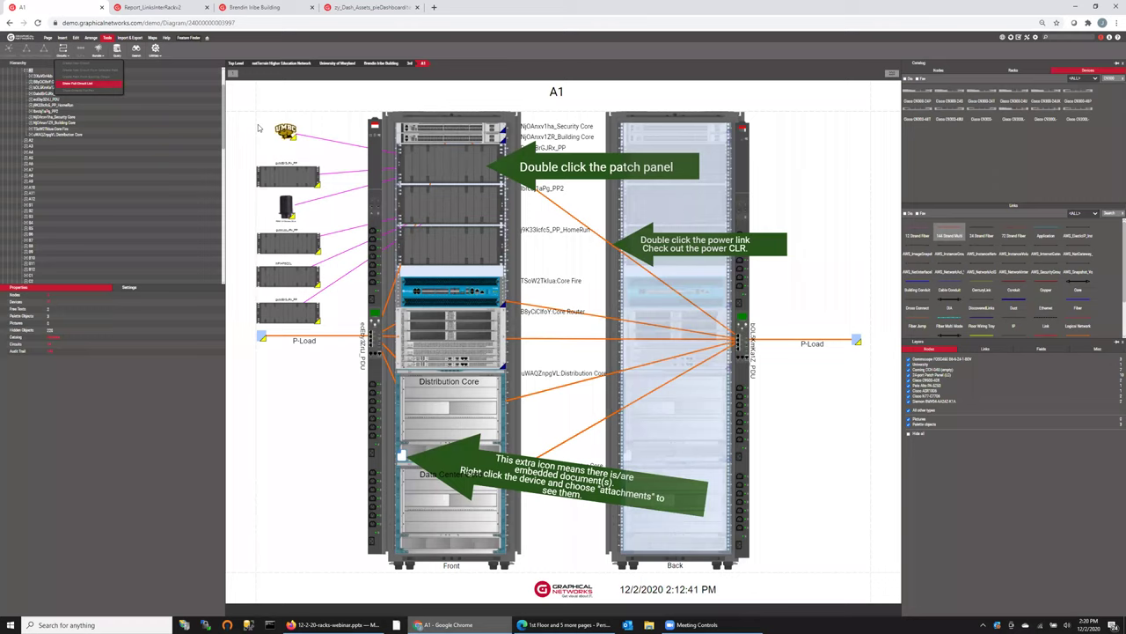
left_click(336, 121)
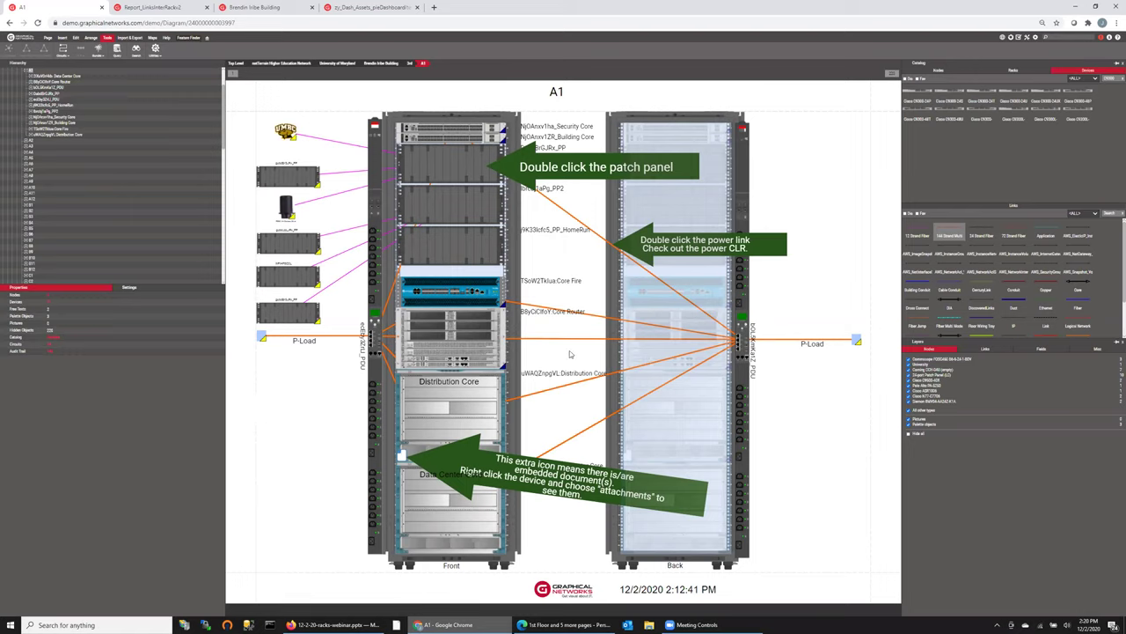
Check the properties of Building Conduit A on the Brendin Iribe Building diagram and clear the selection.
key("ctrl+3")
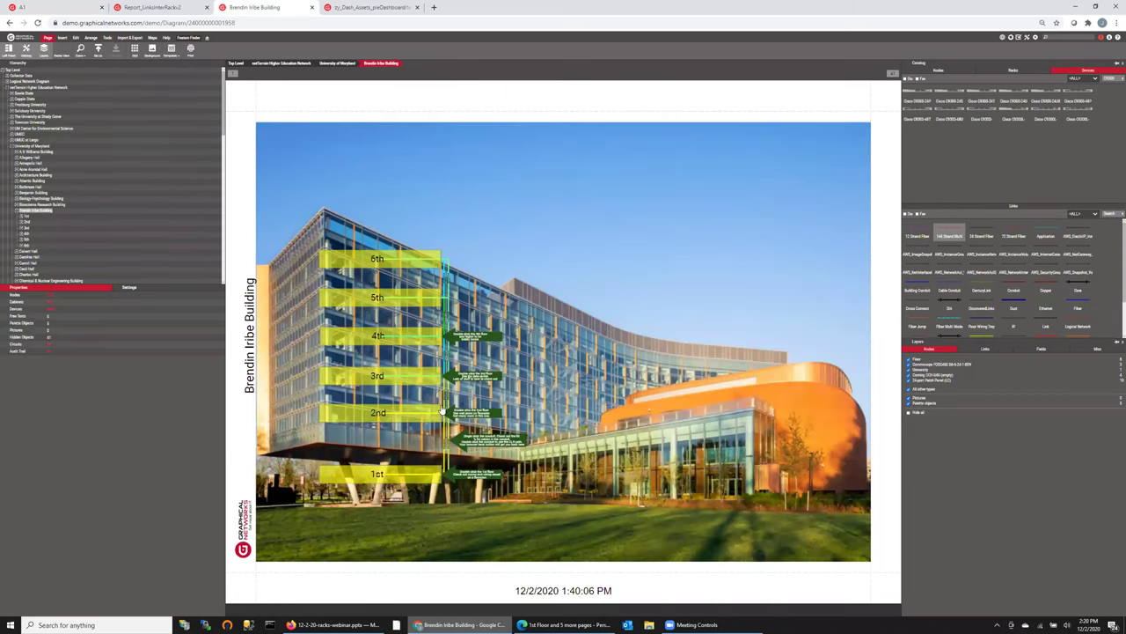
left_click(443, 547)
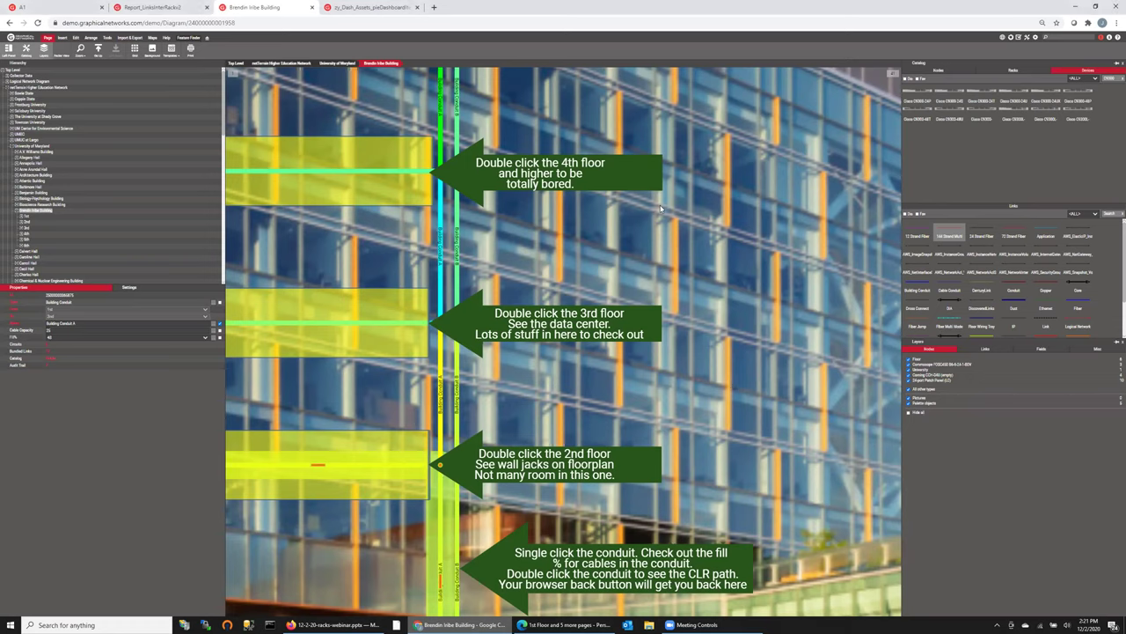
left_click(697, 210)
scroll(760, 152, "down", 5)
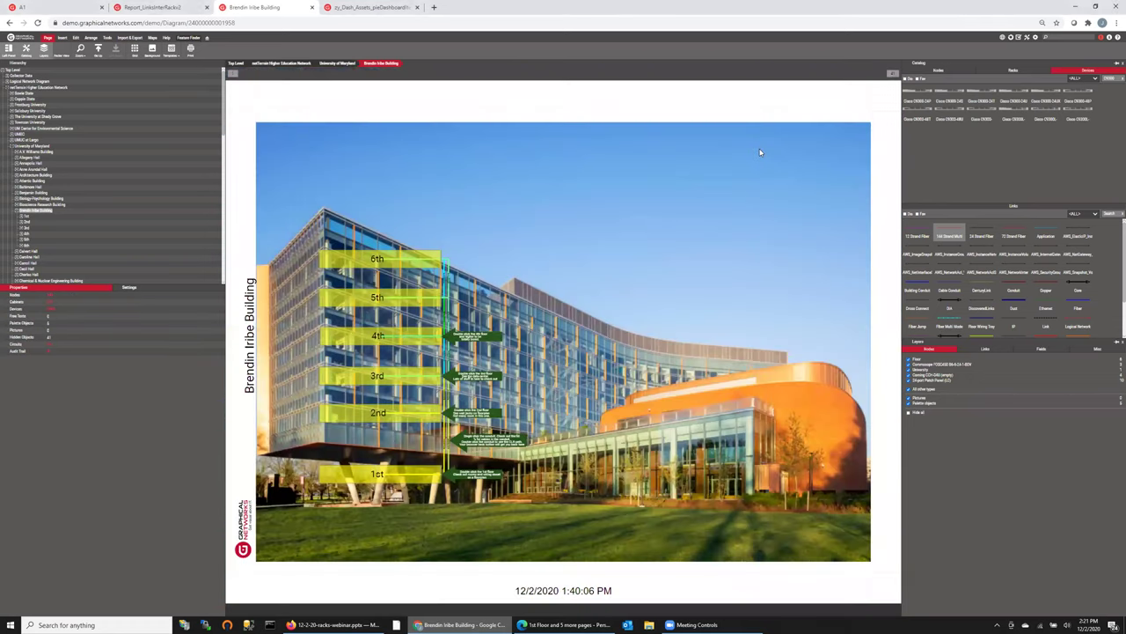